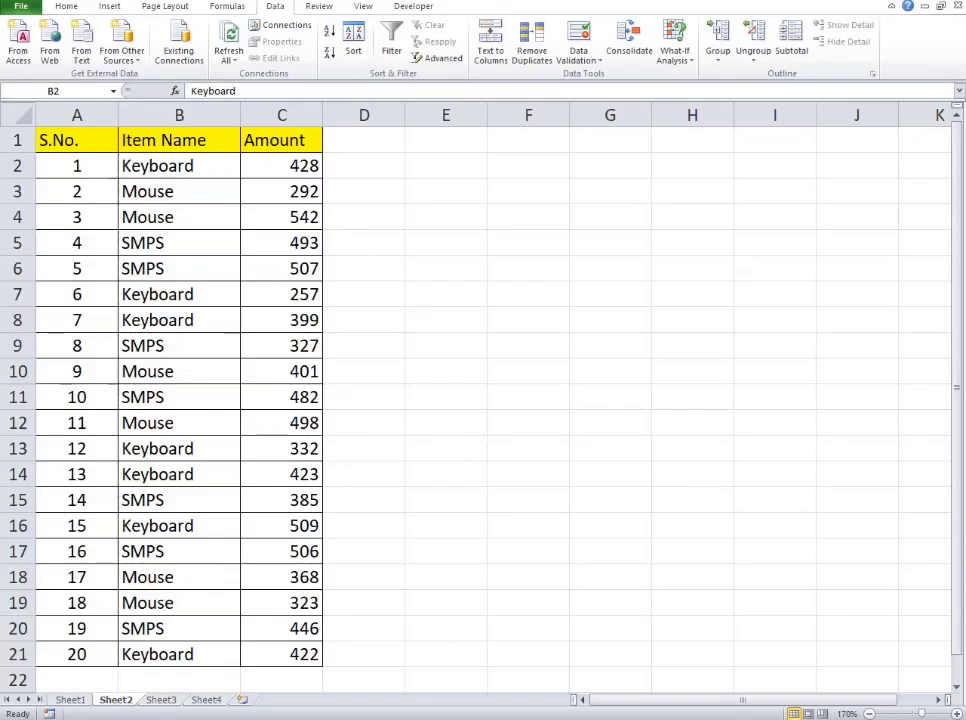
Start typing Sum/Sumif in E2, then erase it and leave E2 empty
left_click(385, 373)
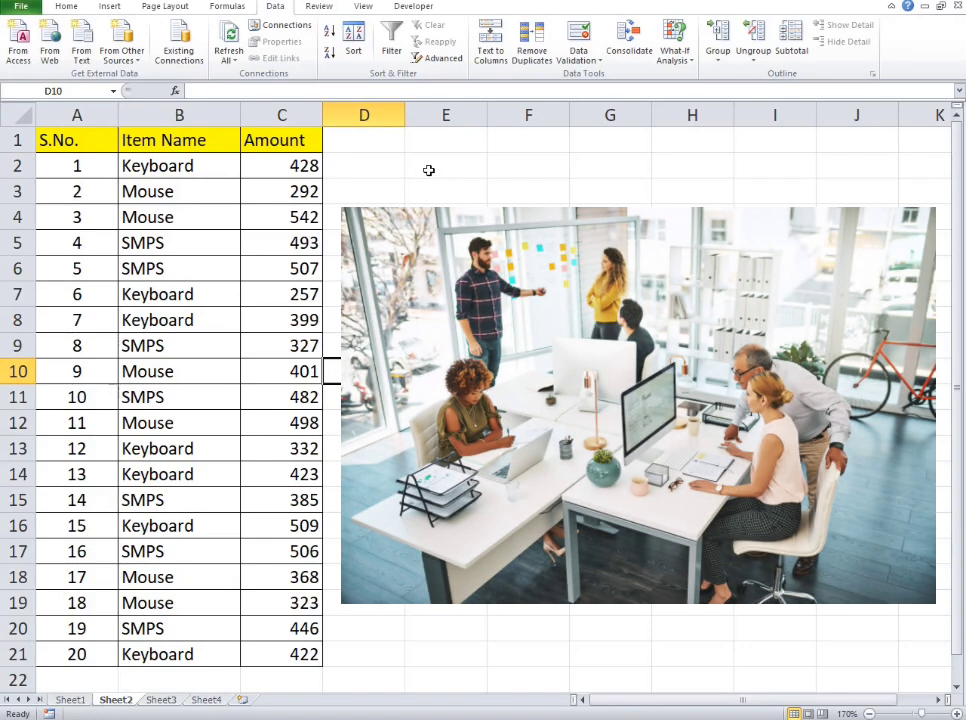
left_click(428, 168)
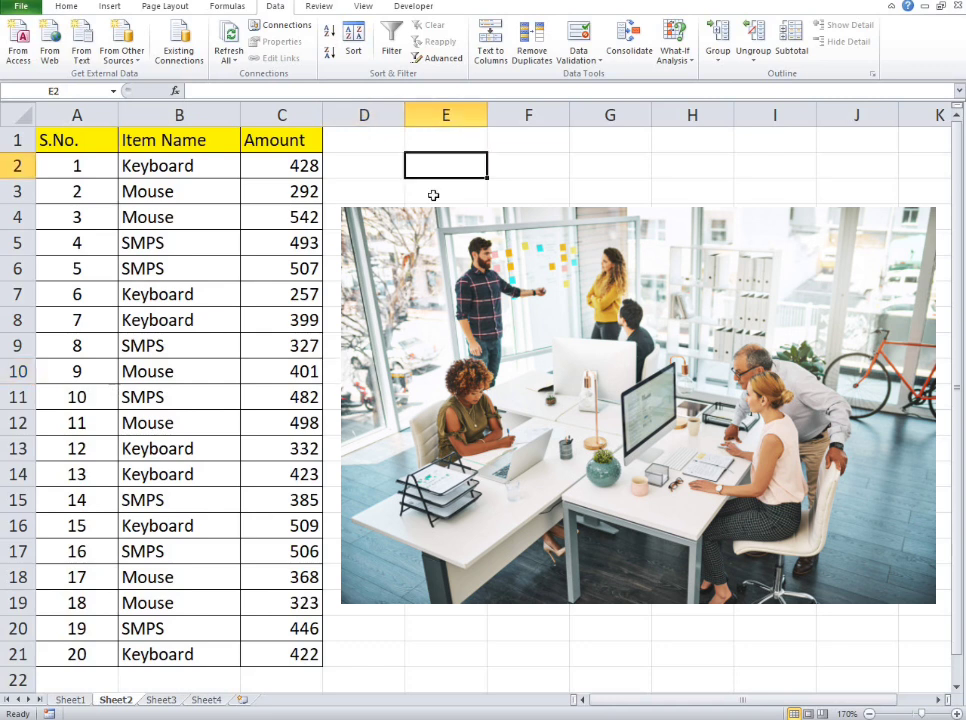
left_click(433, 195)
left_click(443, 165)
type("Su")
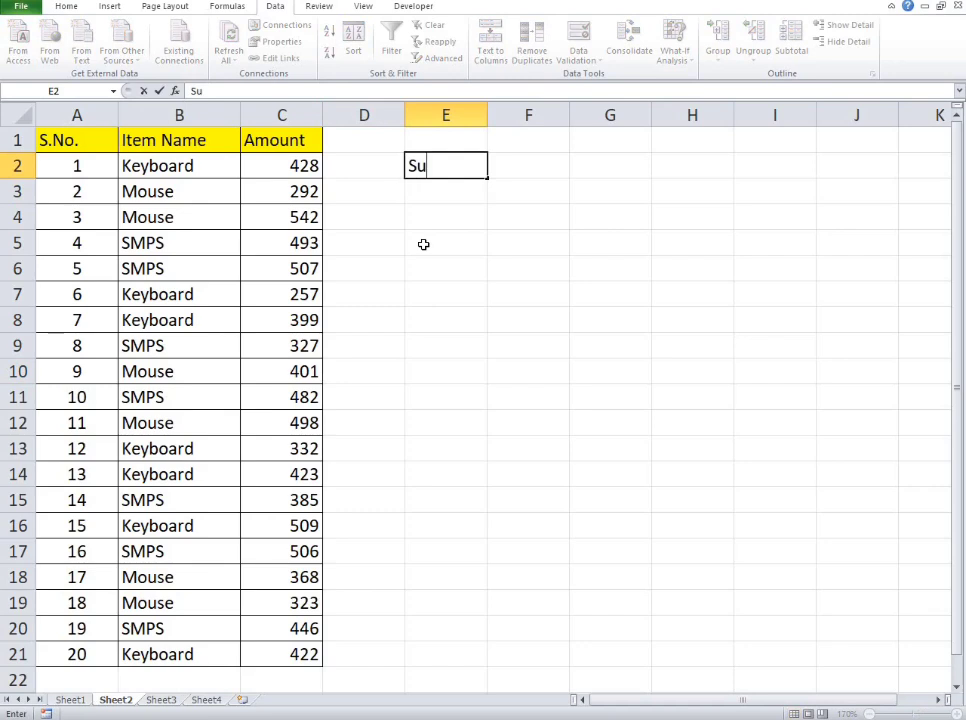
type("m")
key("BackSpace")
key("BackSpace")
type("Sum")
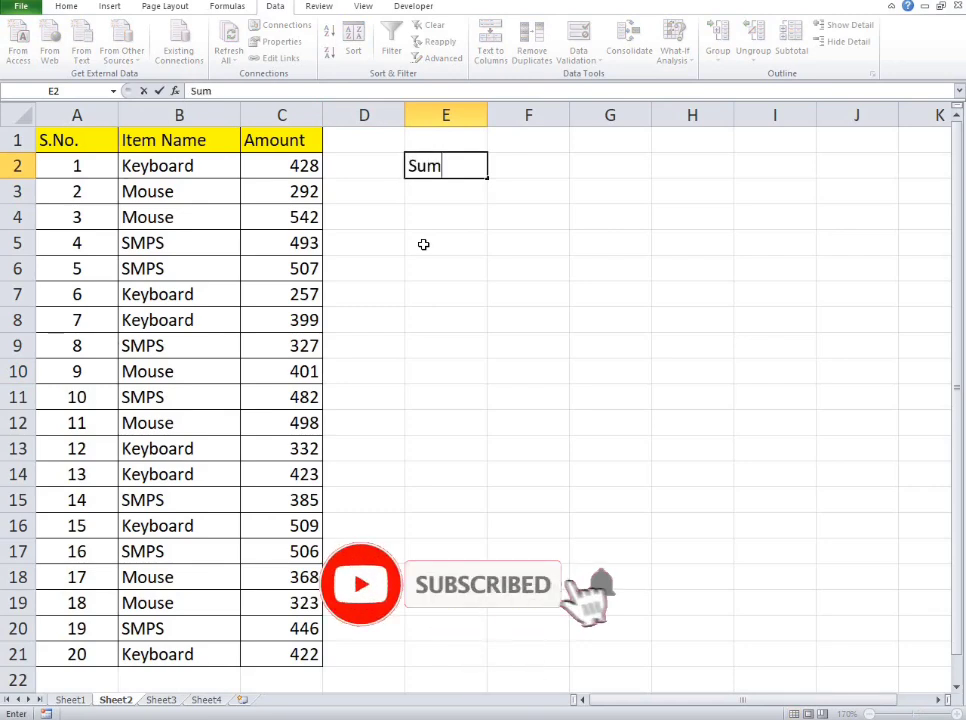
type("if")
key("BackSpace")
key("BackSpace")
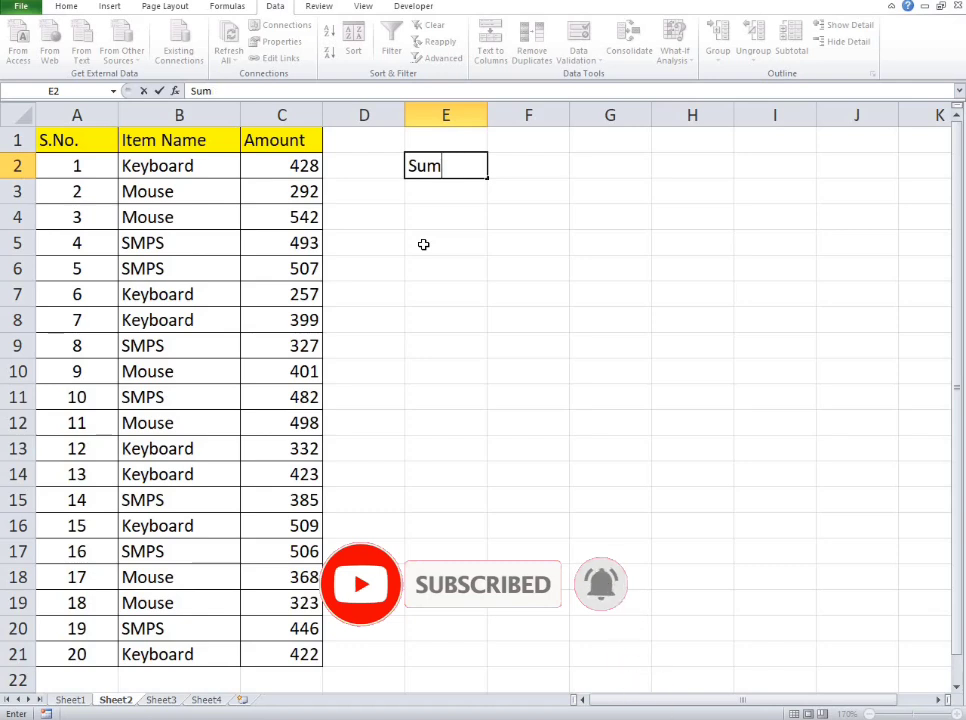
key("BackSpace")
key("BackSpace")
key("BackSpace")
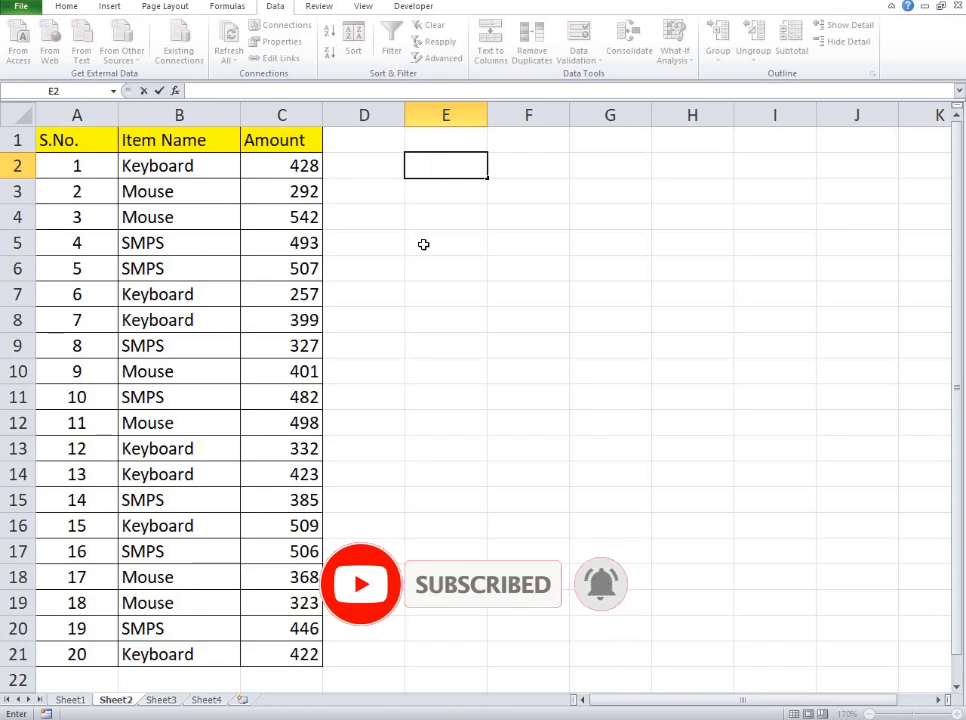
left_click(423, 244)
Review the S.No., Item Name and Amount columns and select the amounts C2:C21
left_click(442, 287)
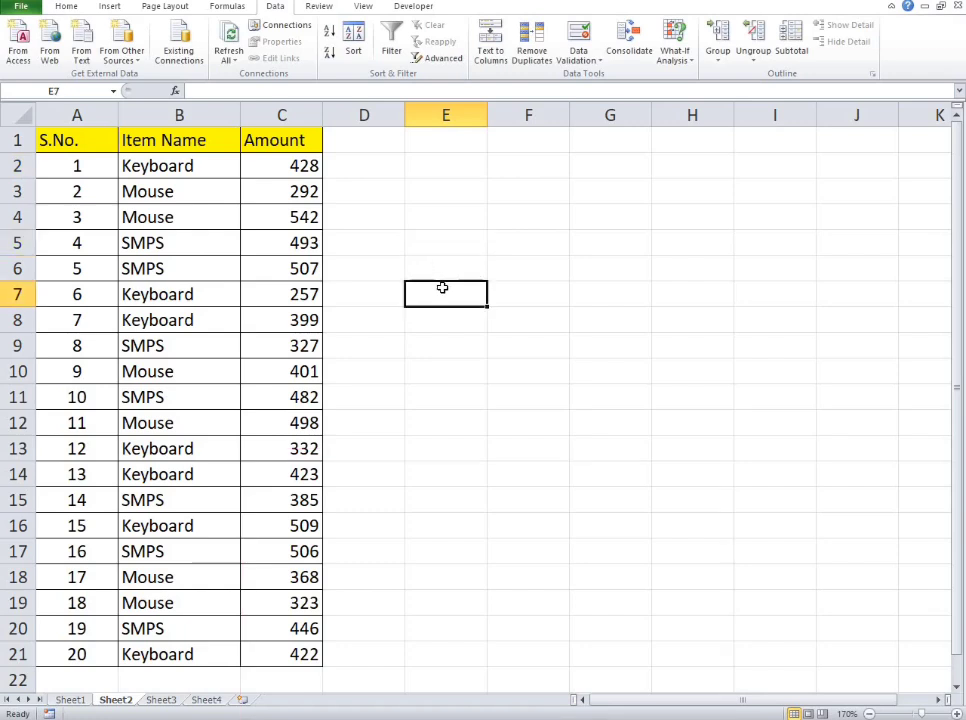
left_click(89, 167)
left_click(79, 144)
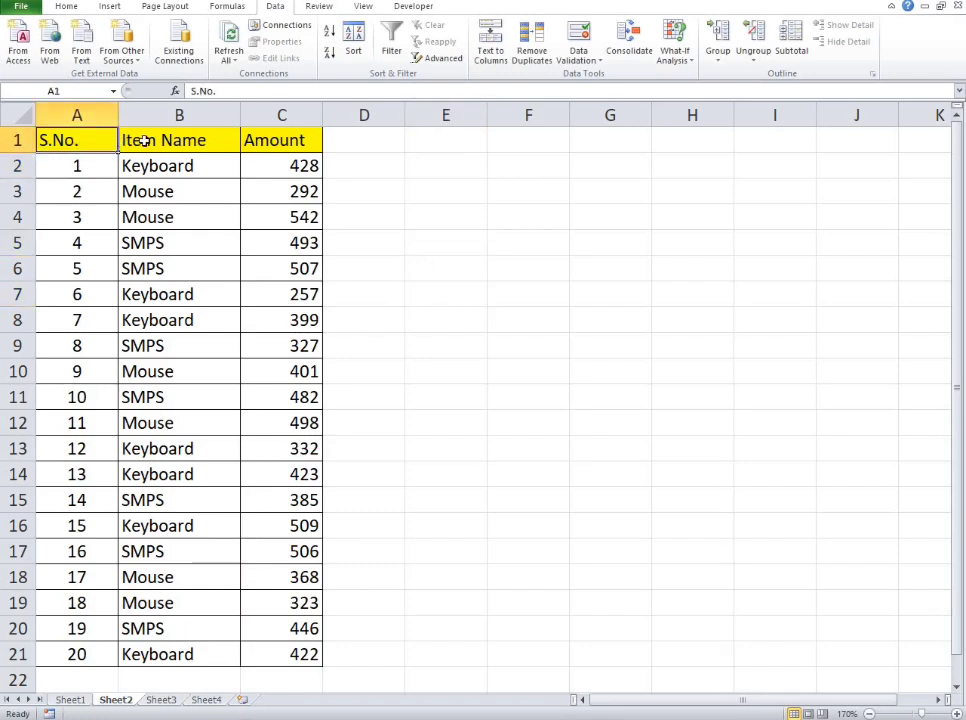
left_click(200, 141)
left_click(263, 142)
left_click(252, 244)
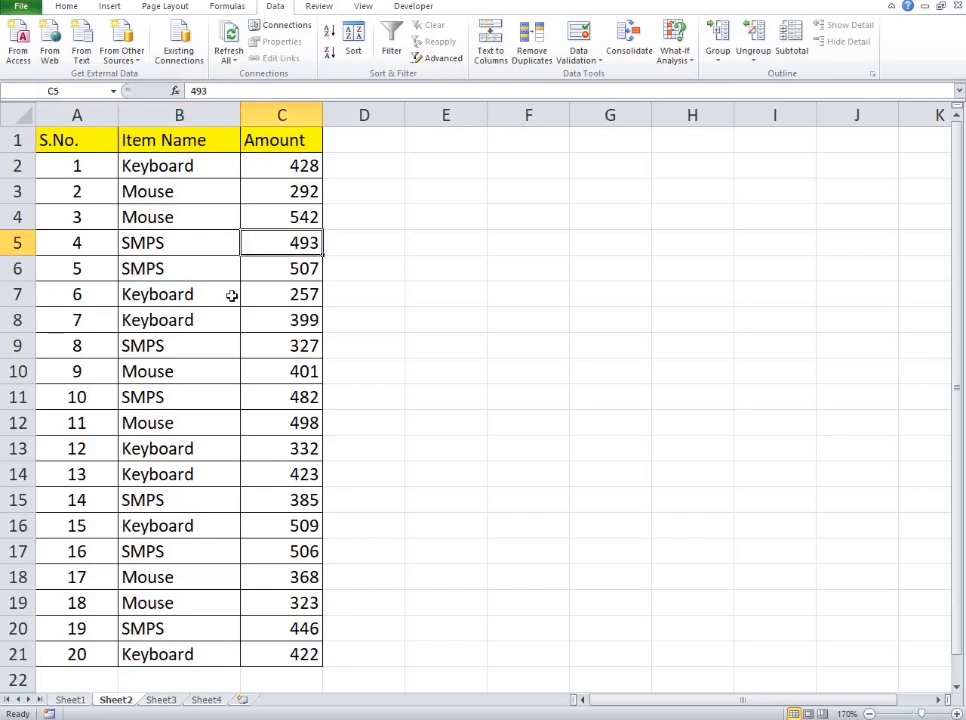
left_click(278, 680)
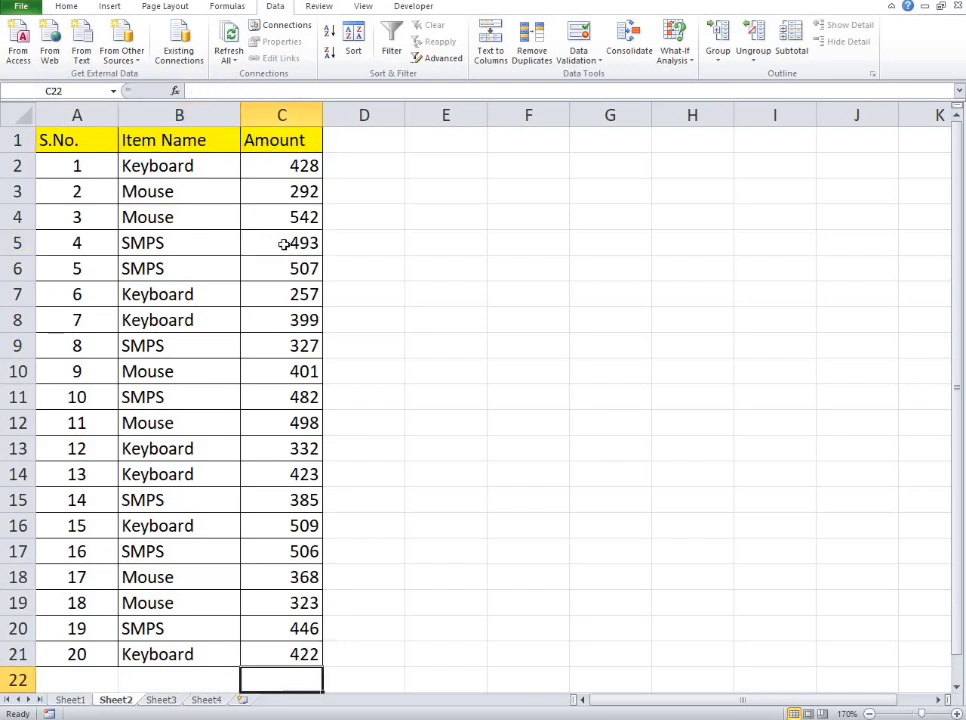
left_click_drag(268, 172, 289, 664)
left_click(280, 681)
left_click_drag(291, 169, 283, 659)
left_click(285, 678)
Return to E2, review the column B item names, and select all amounts to view their sum
left_click(384, 322)
left_click(429, 189)
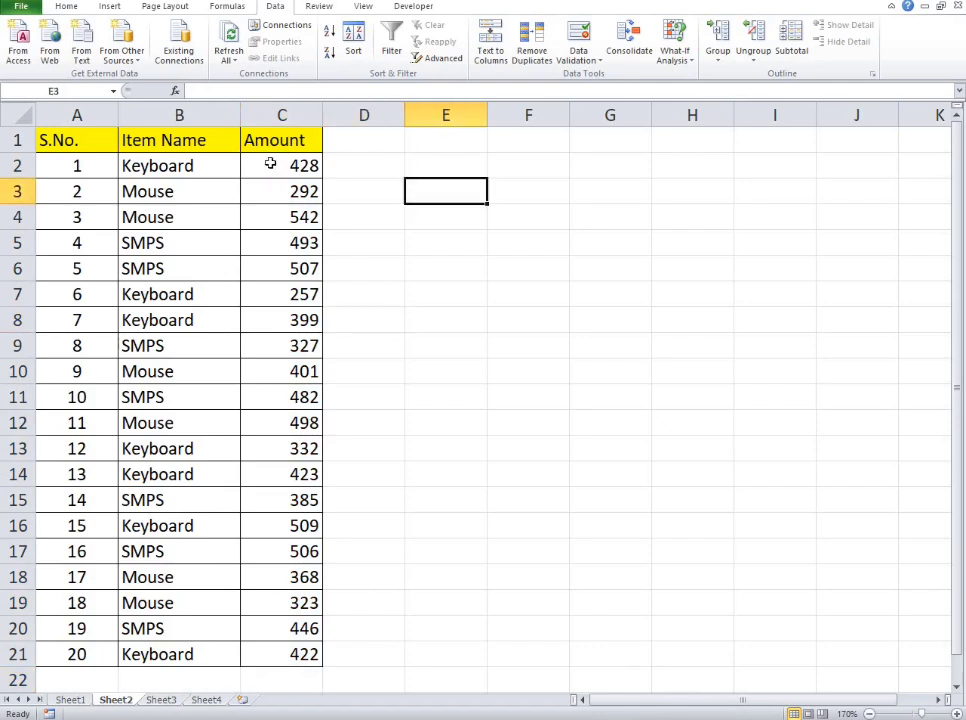
left_click(452, 164)
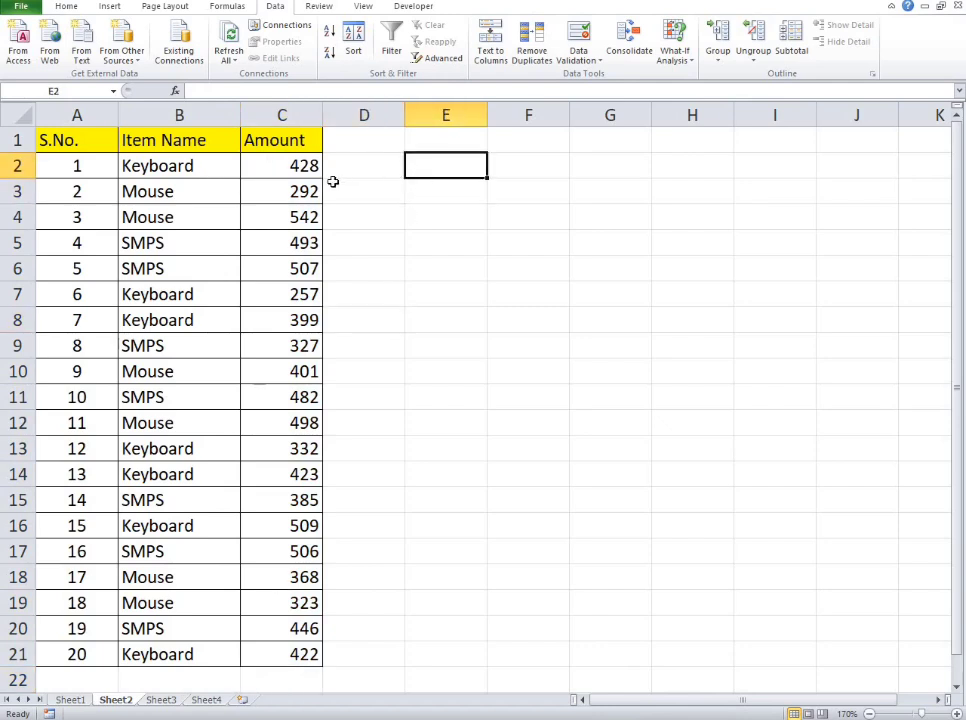
left_click(150, 165)
left_click(148, 191)
left_click(140, 243)
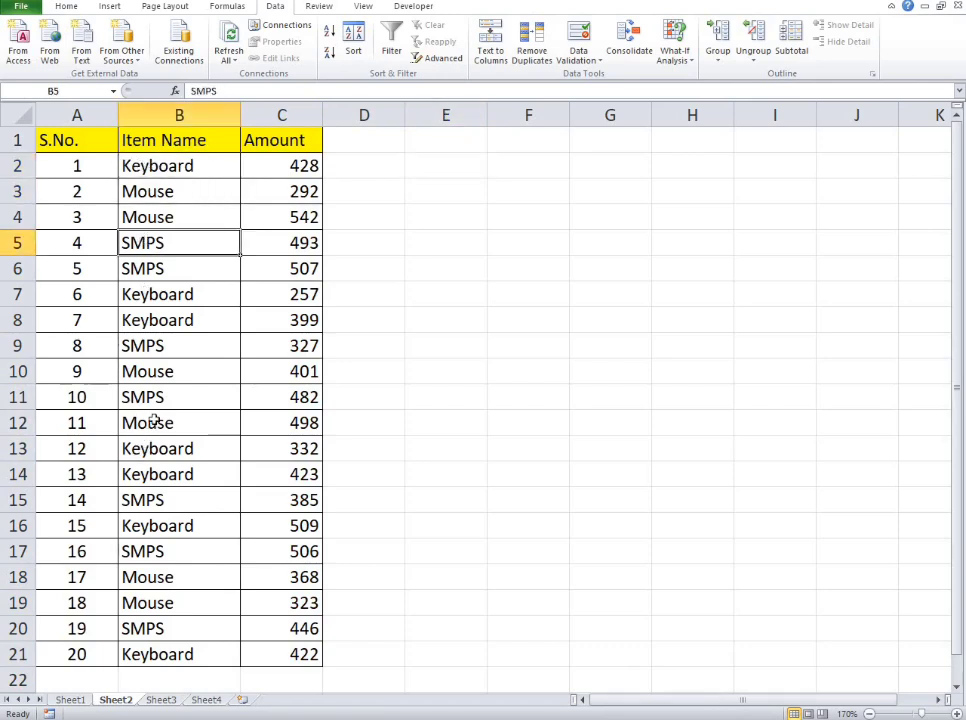
left_click_drag(298, 163, 302, 652)
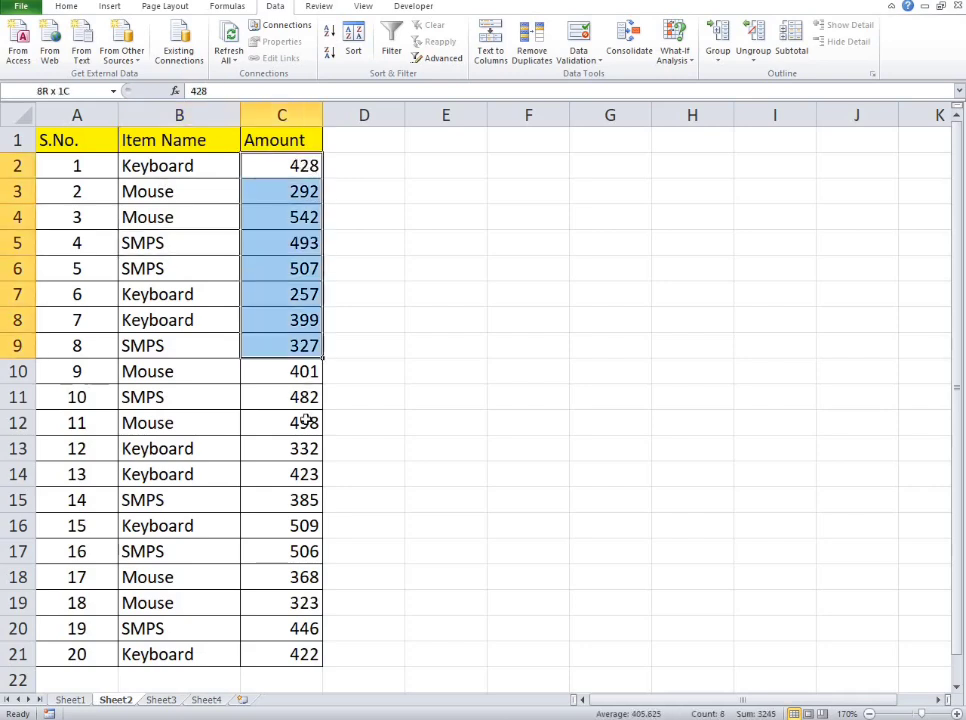
left_click(444, 349)
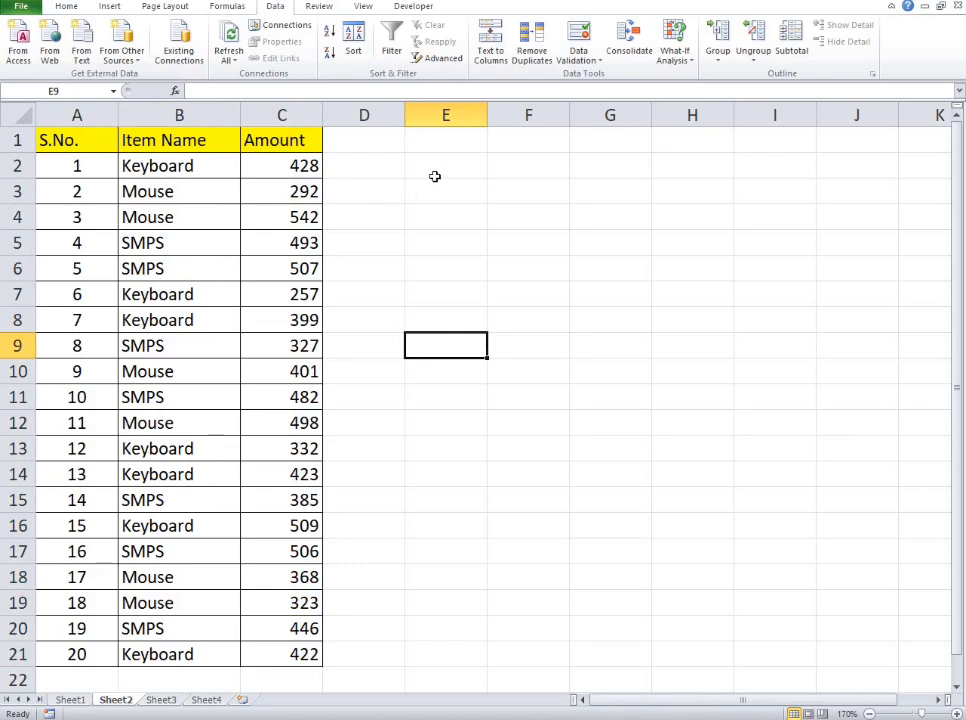
Enter =SUMIF(B2:B21,"Keyboard",C2:C21) in E2 to total the Keyboard amounts
left_click(435, 175)
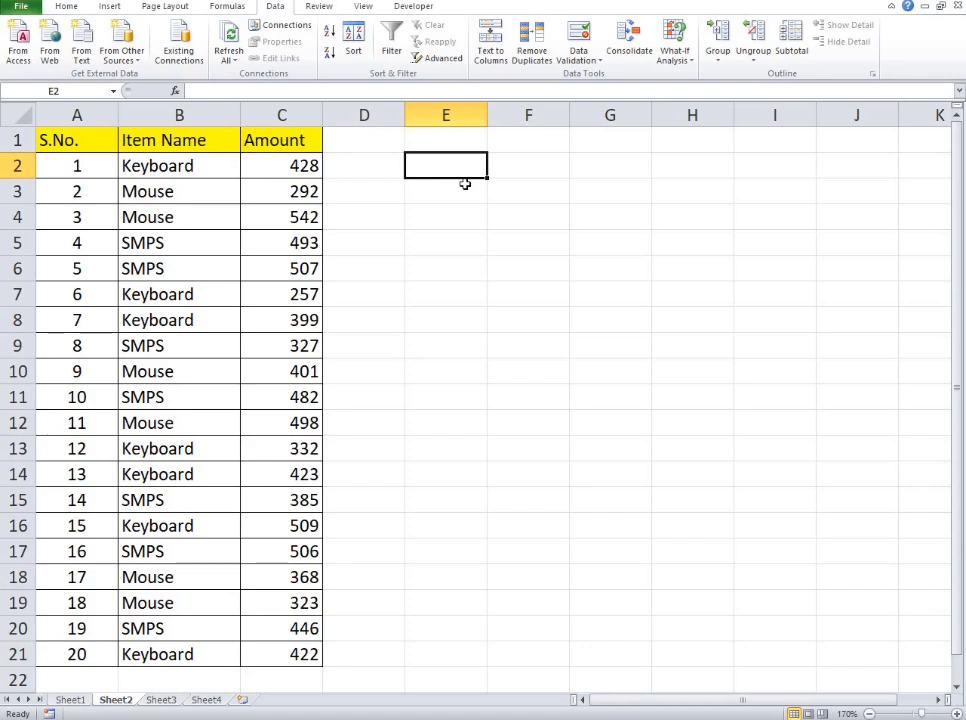
type("=sumi")
key("Tab")
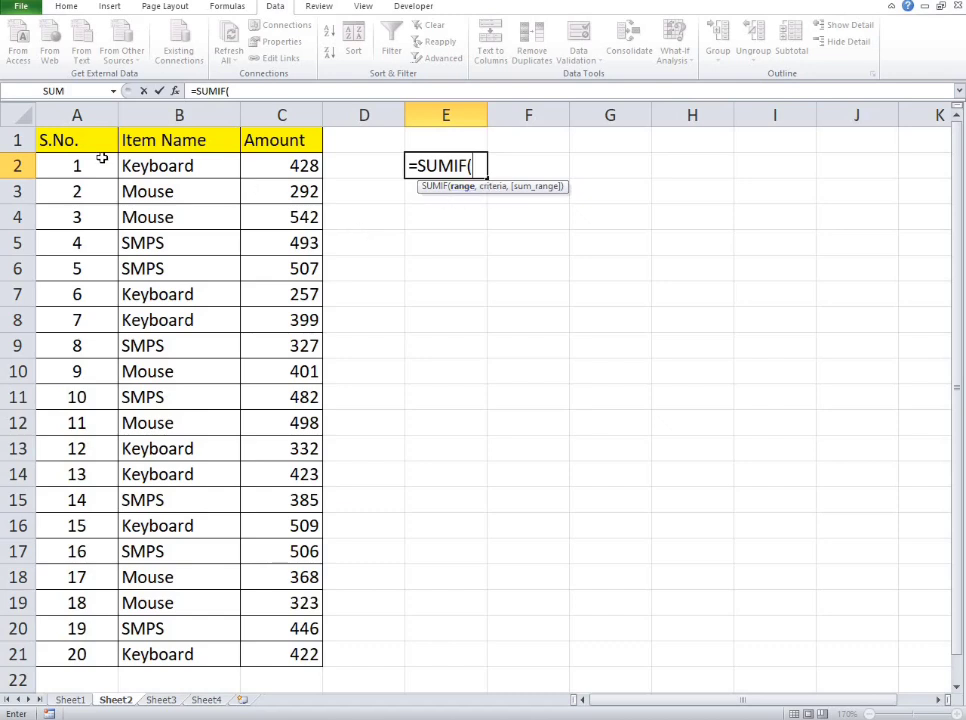
left_click_drag(139, 163, 156, 646)
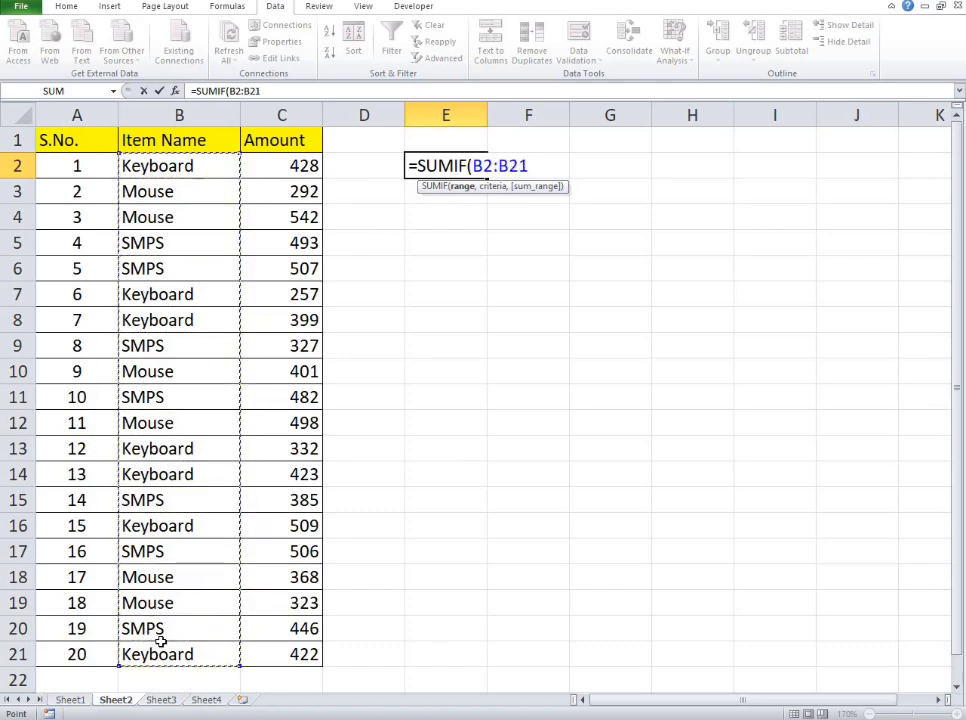
type(",")
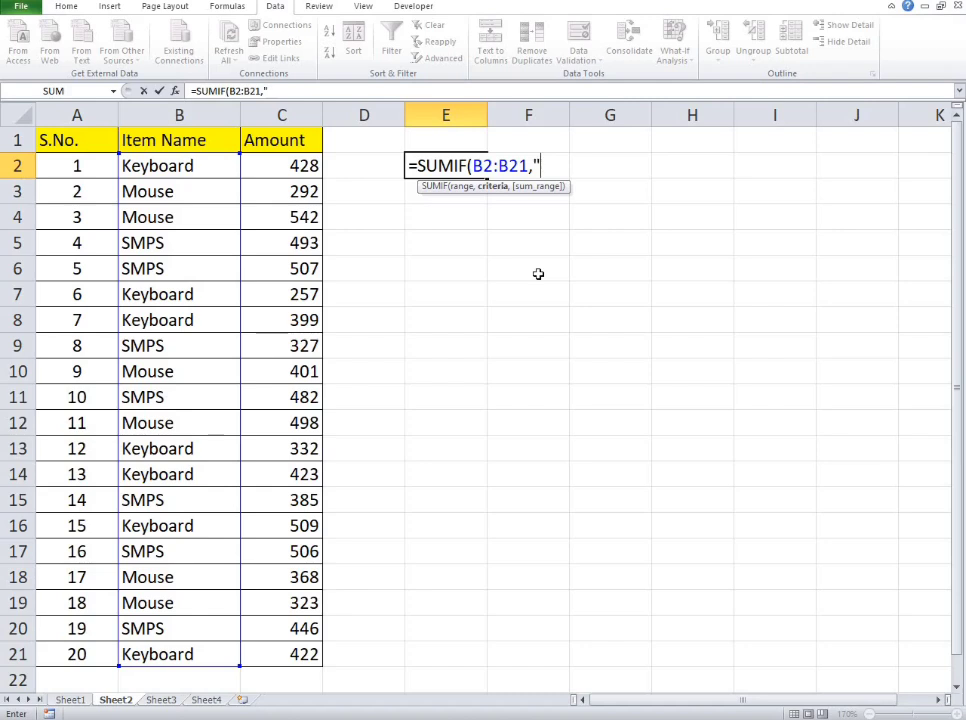
type("Keyboard\"")
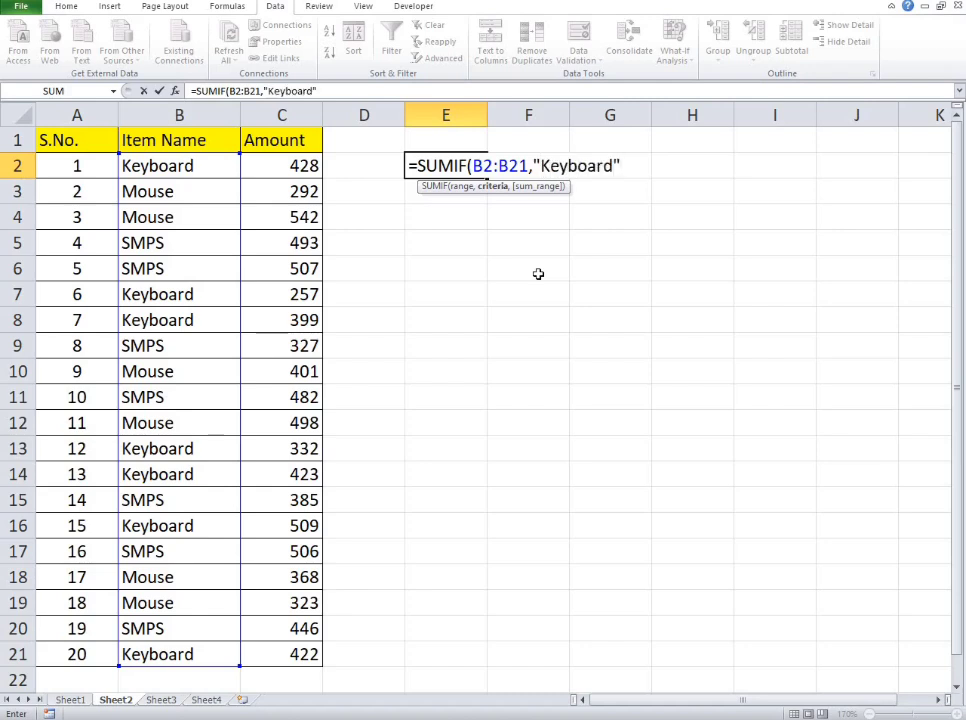
type(",")
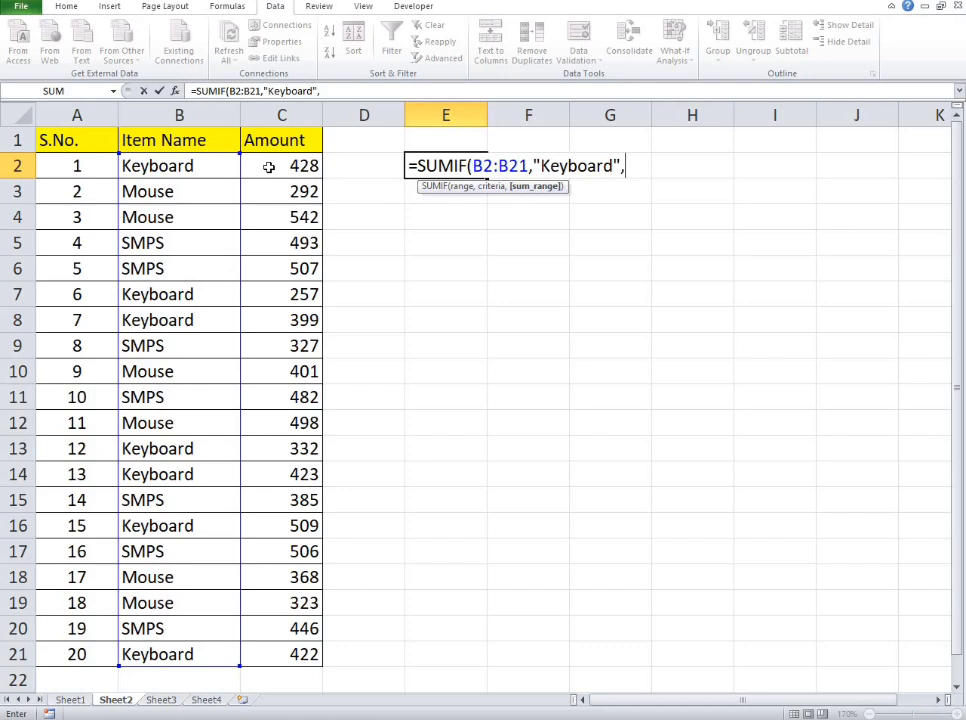
mouse_move(269, 167)
left_mouse_down()
mouse_move(245, 614)
mouse_move(252, 643)
left_mouse_up()
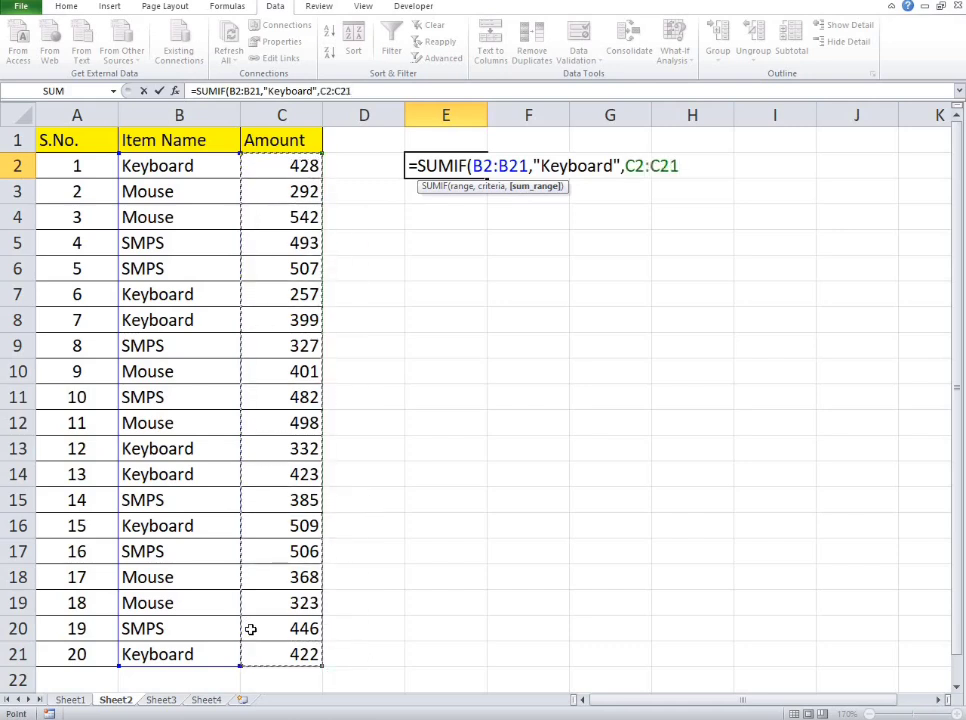
type(")")
key("Return")
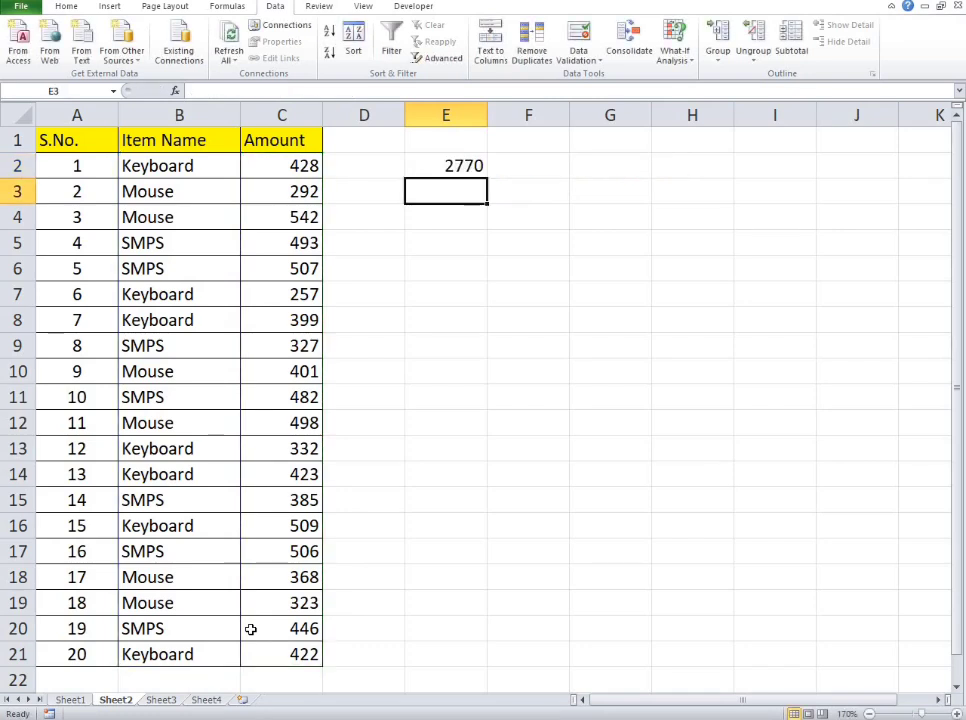
Enter =SUMIF(B2:B21,"Mouse",C2:C21) in E3 to get the Mouse total of 2424
left_click(458, 172)
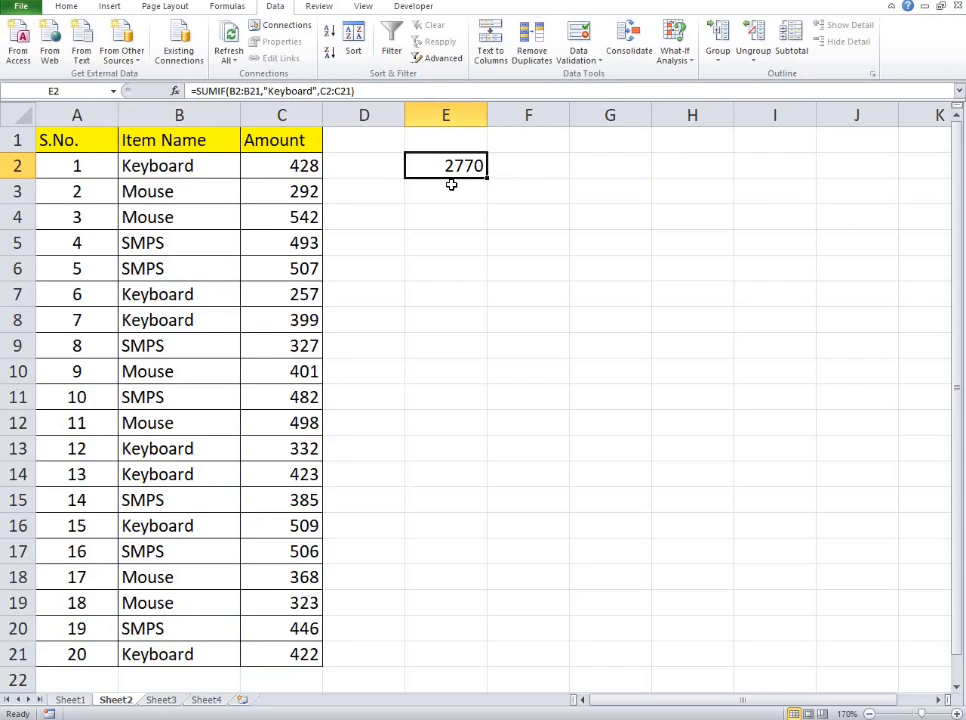
left_click(451, 185)
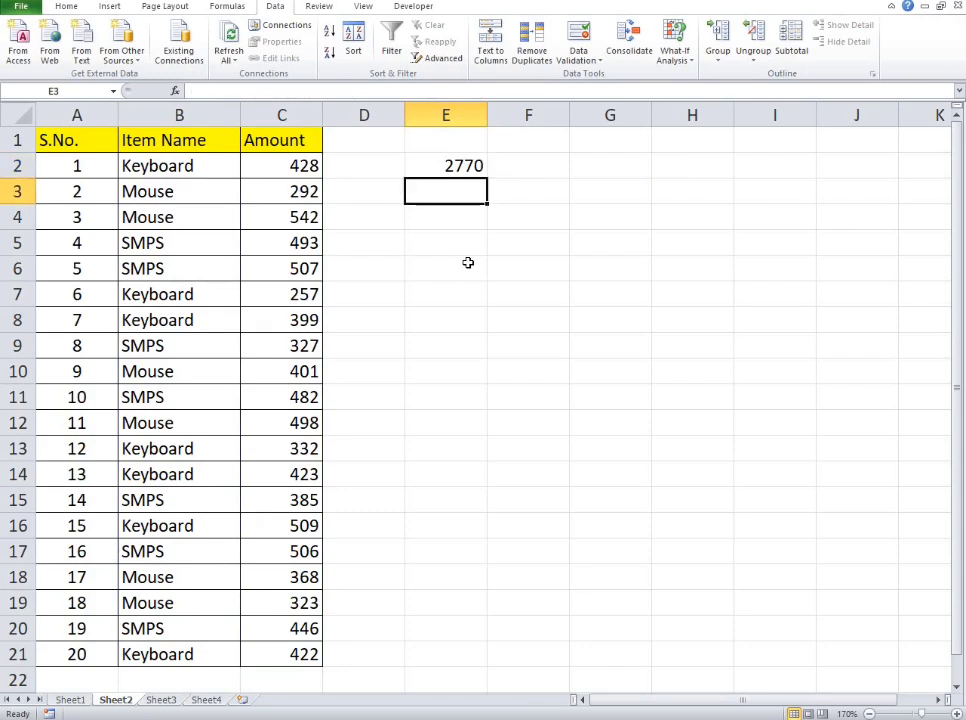
type("=sumi")
key("Tab")
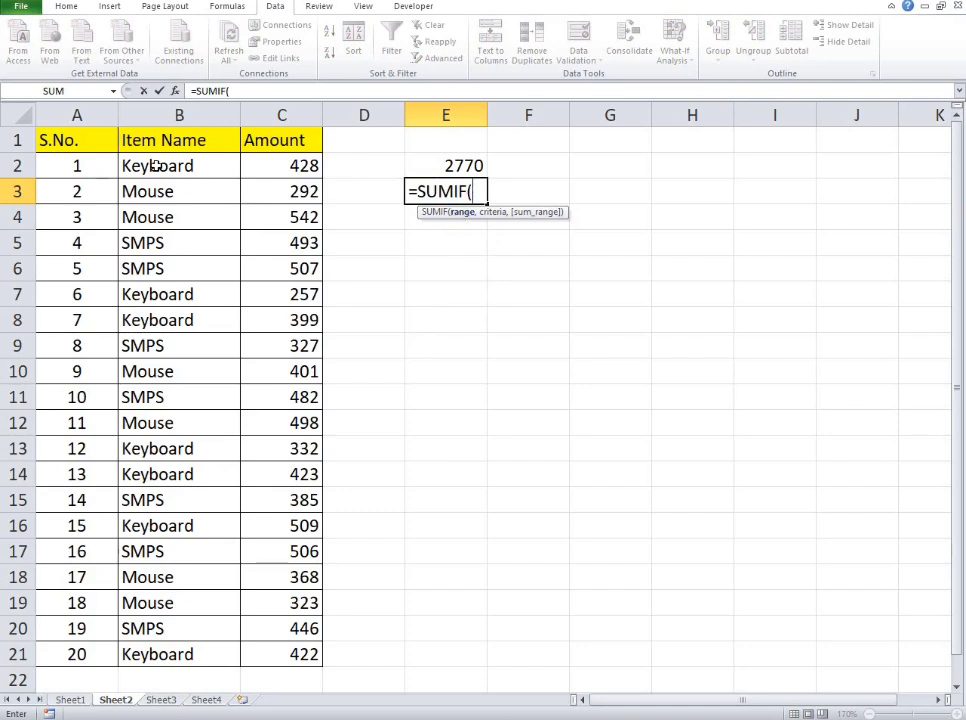
left_click_drag(157, 168, 179, 651)
type(",\"")
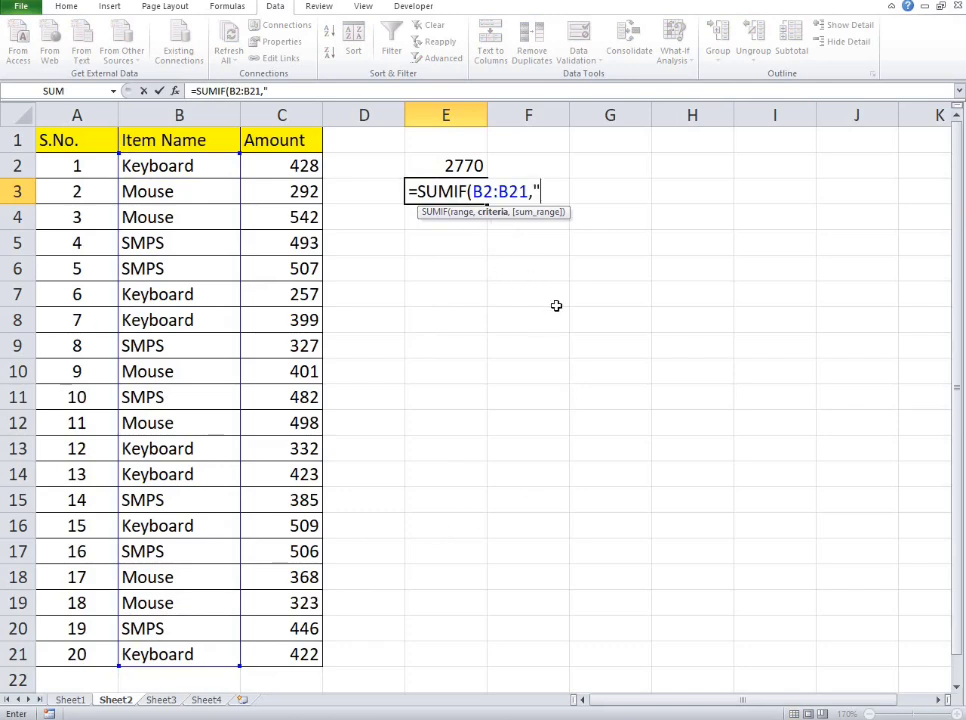
type("Mouse\"")
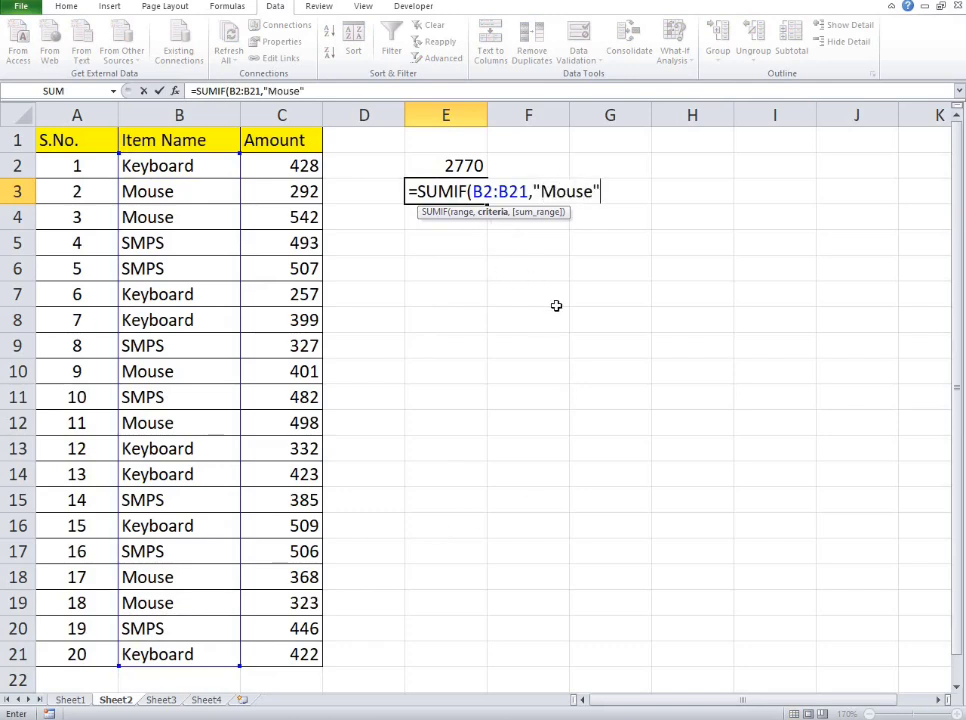
type(",")
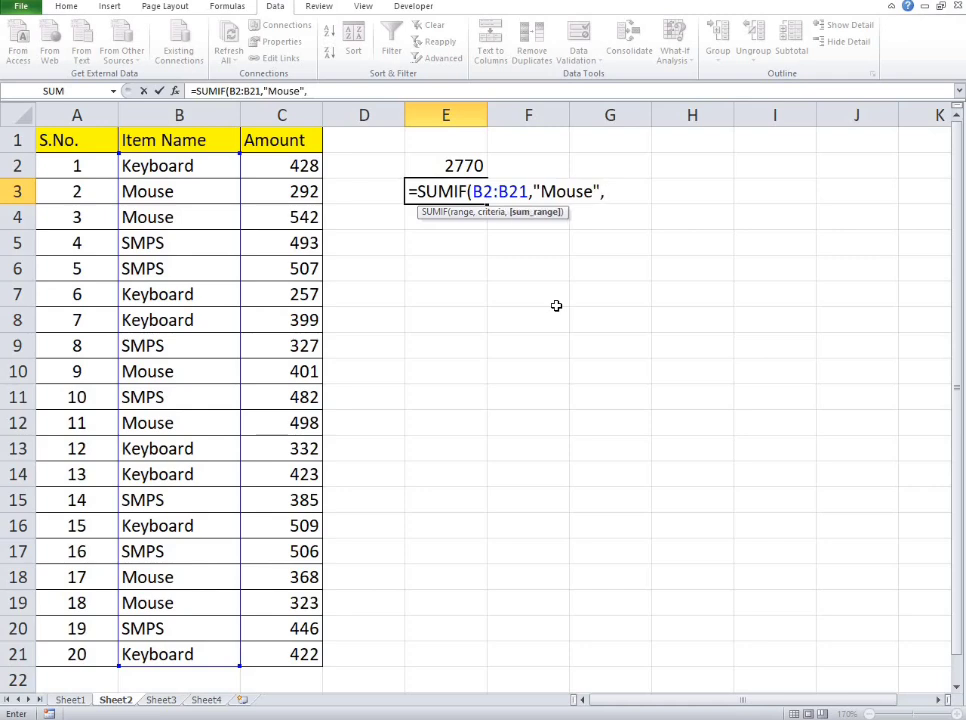
left_click(270, 170)
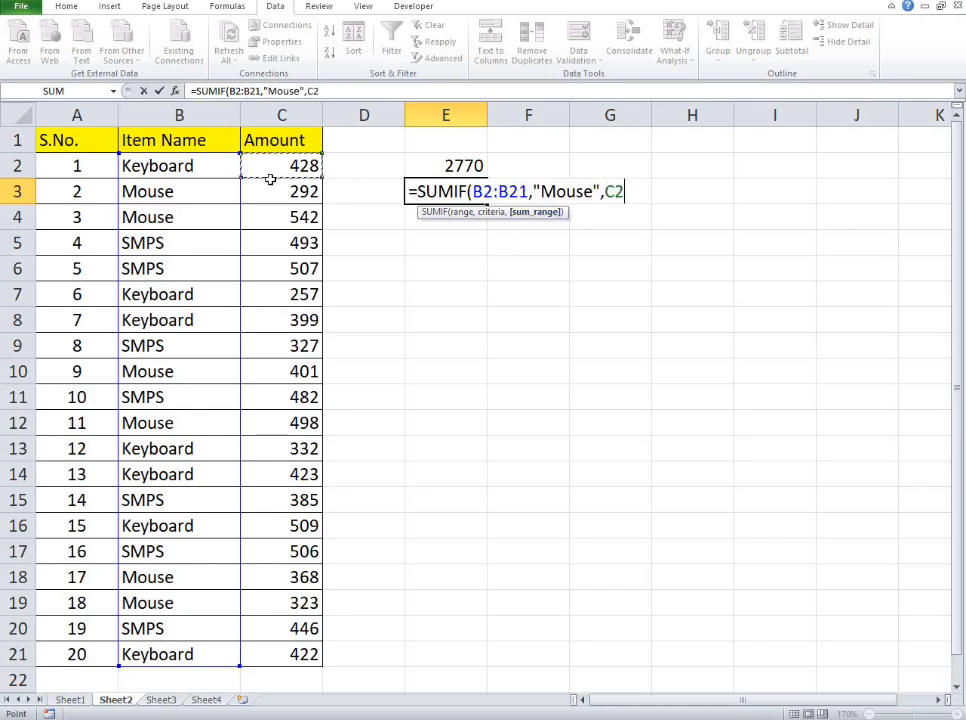
left_click_drag(270, 179, 270, 644)
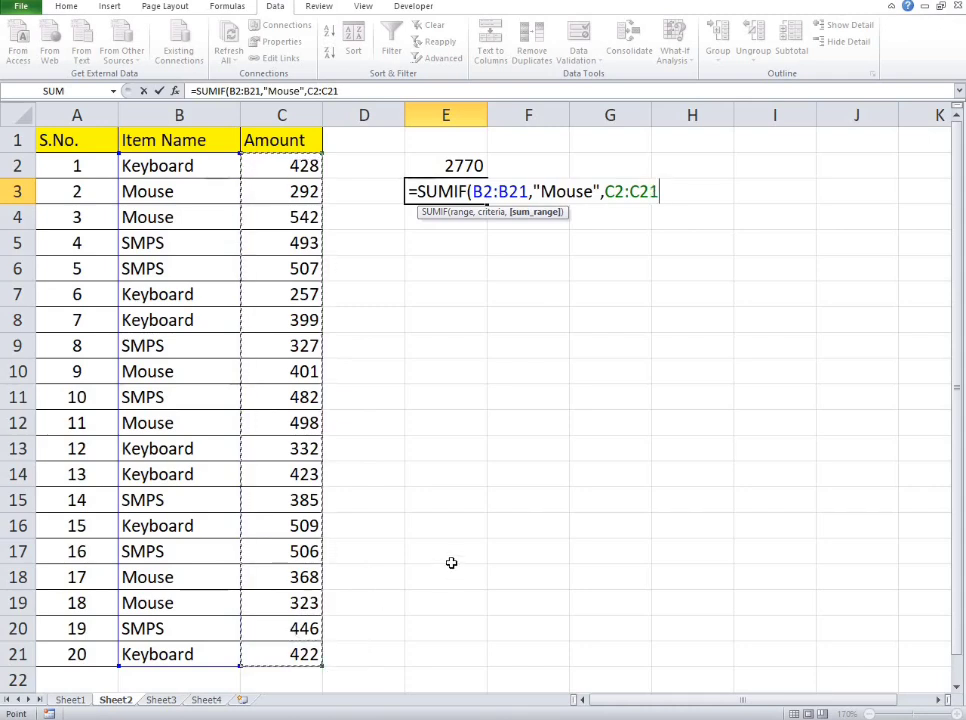
type(")")
key("Return")
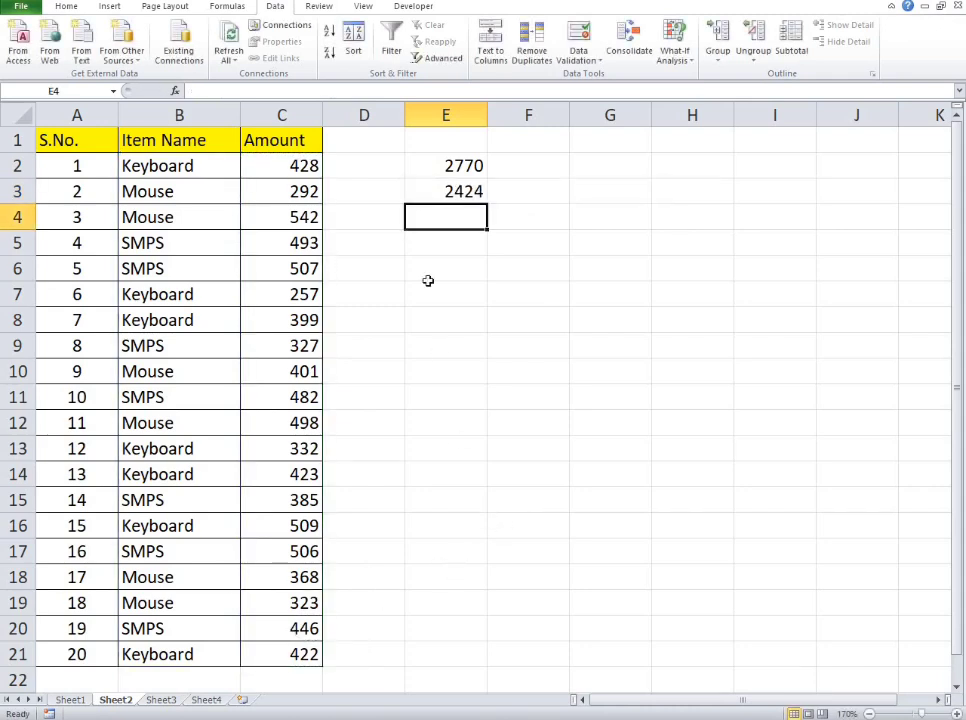
left_click(416, 196)
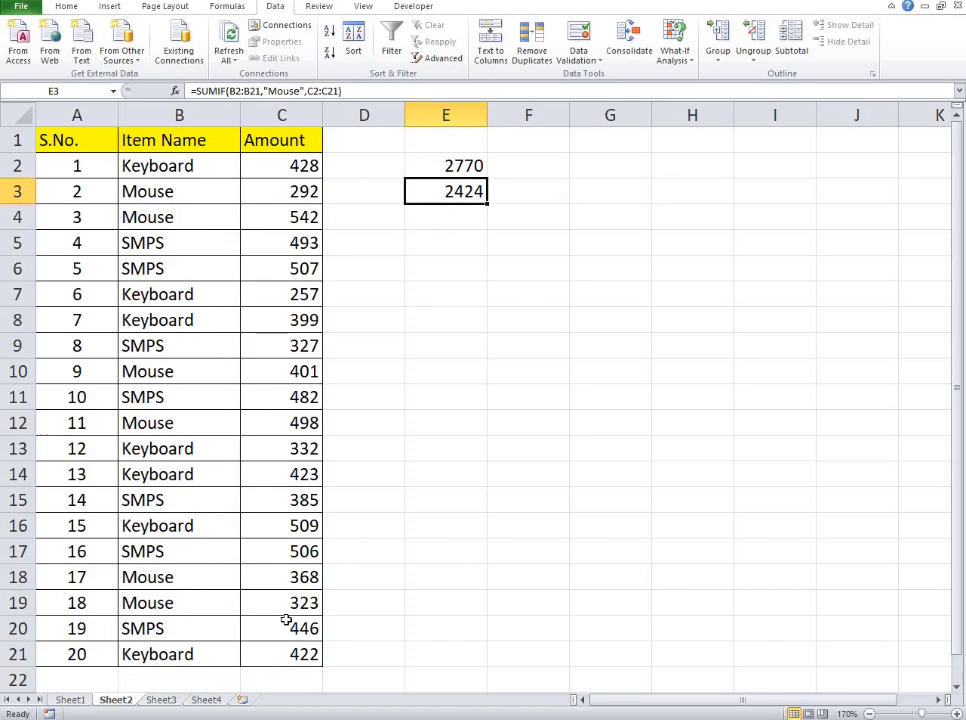
Switch to Sheet3 and review the Keyboard, Mouse and SMPS names and their total cells F2:F4
left_click(163, 699)
left_click(433, 450)
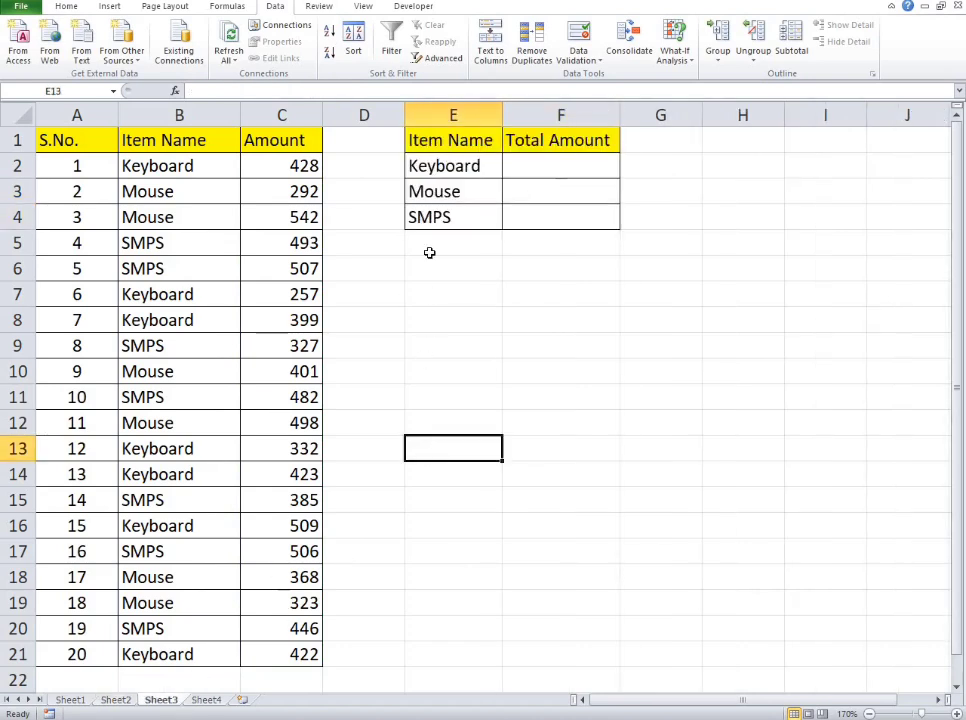
left_click(470, 168)
left_click(455, 190)
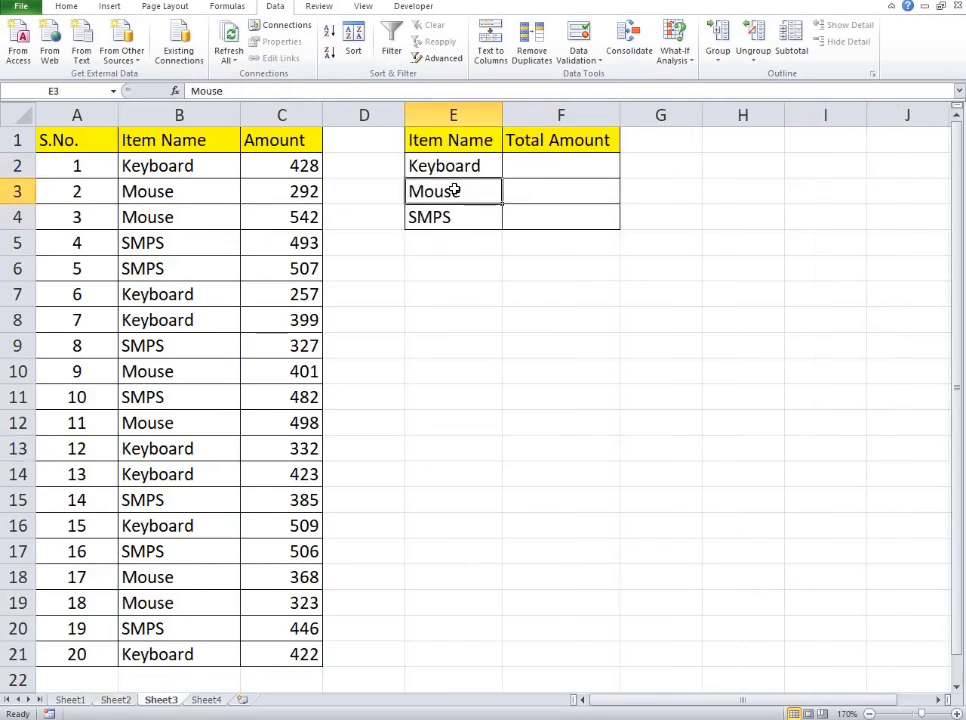
left_click(455, 216)
left_click(453, 167)
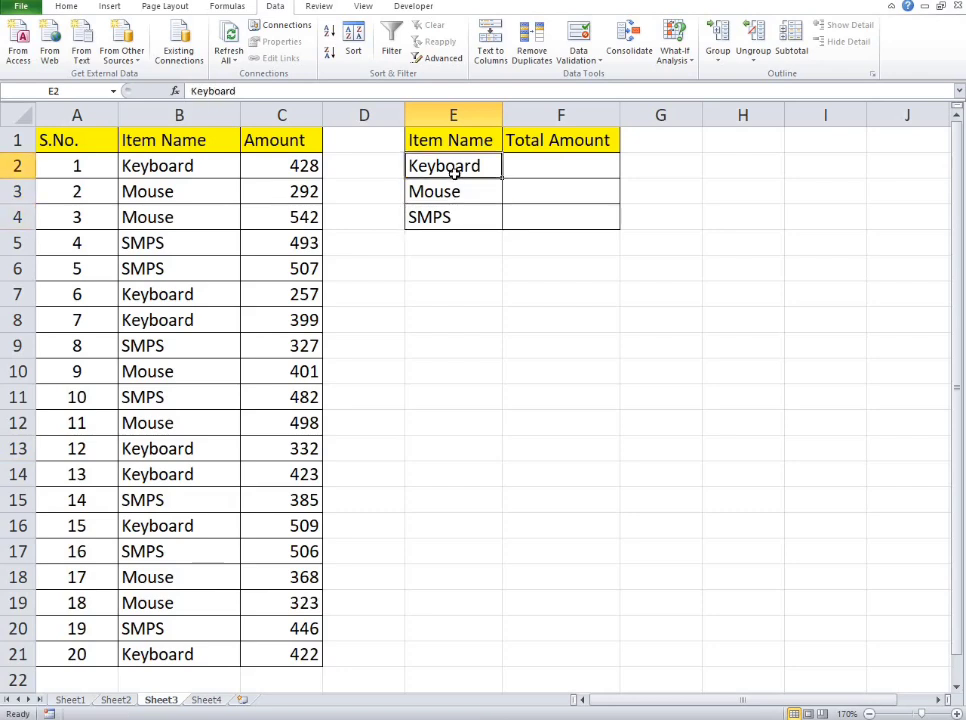
left_click(459, 191)
left_click(459, 213)
left_click(512, 178)
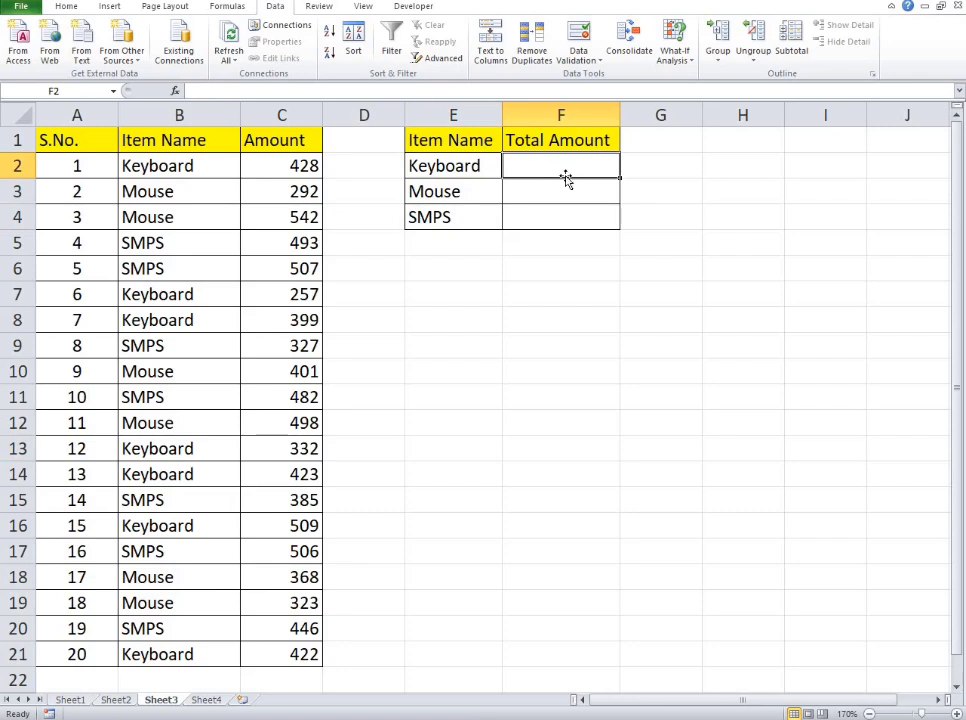
left_click(516, 195)
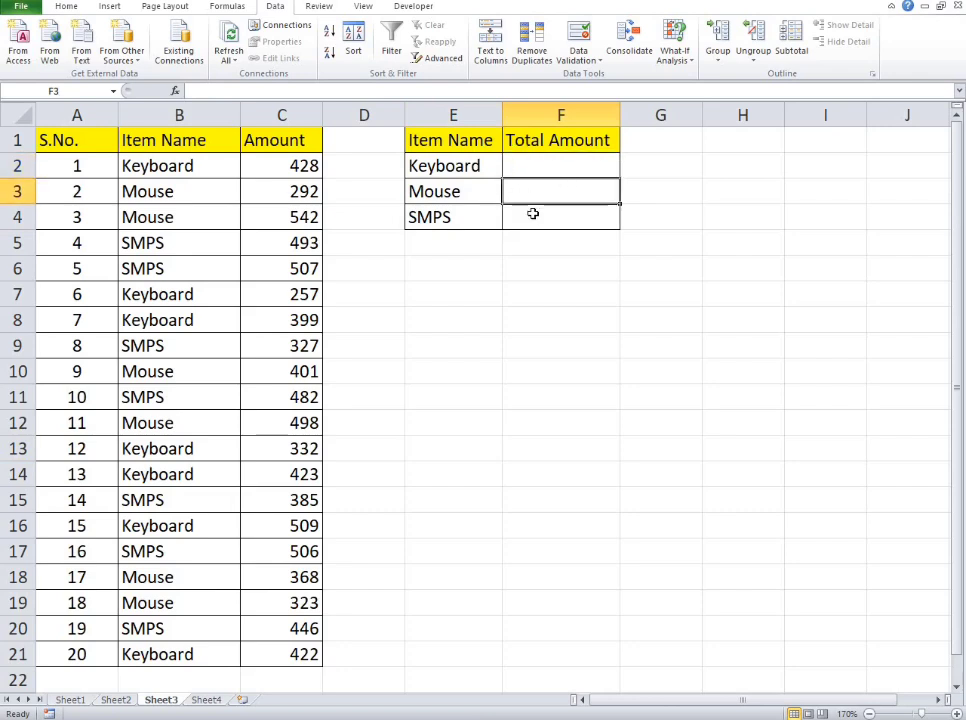
left_click(531, 214)
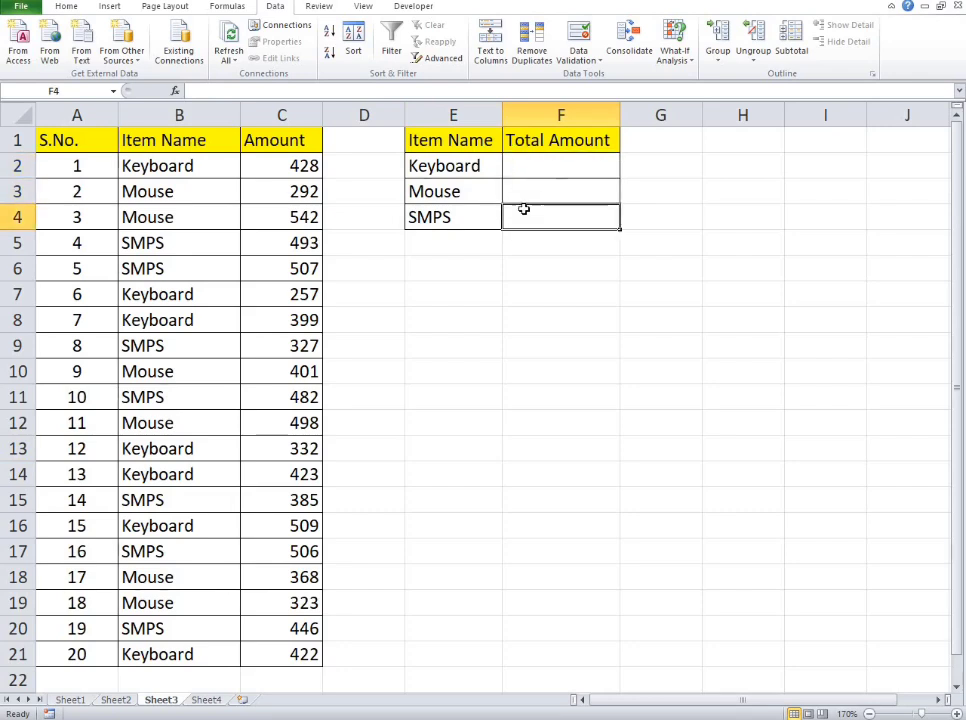
left_click(546, 172)
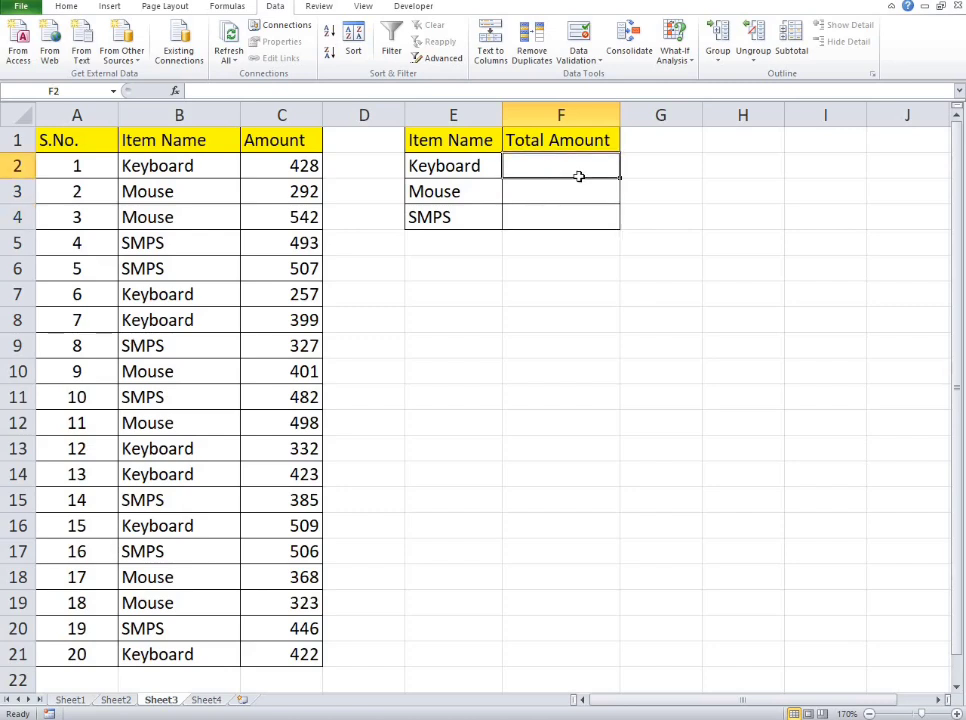
left_click_drag(555, 187, 519, 206)
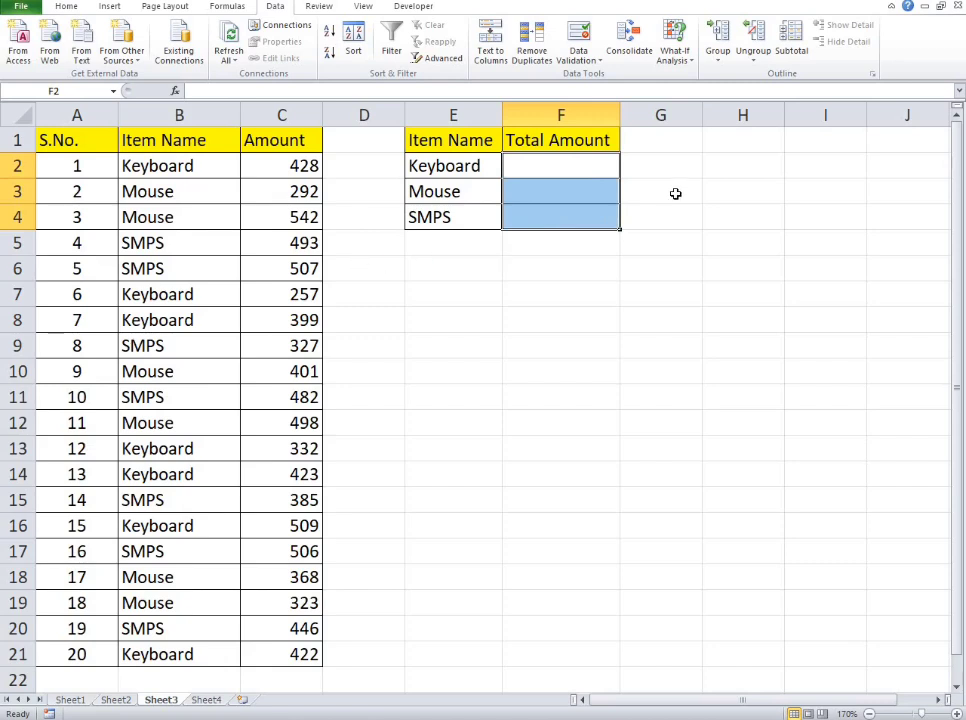
left_click(543, 166)
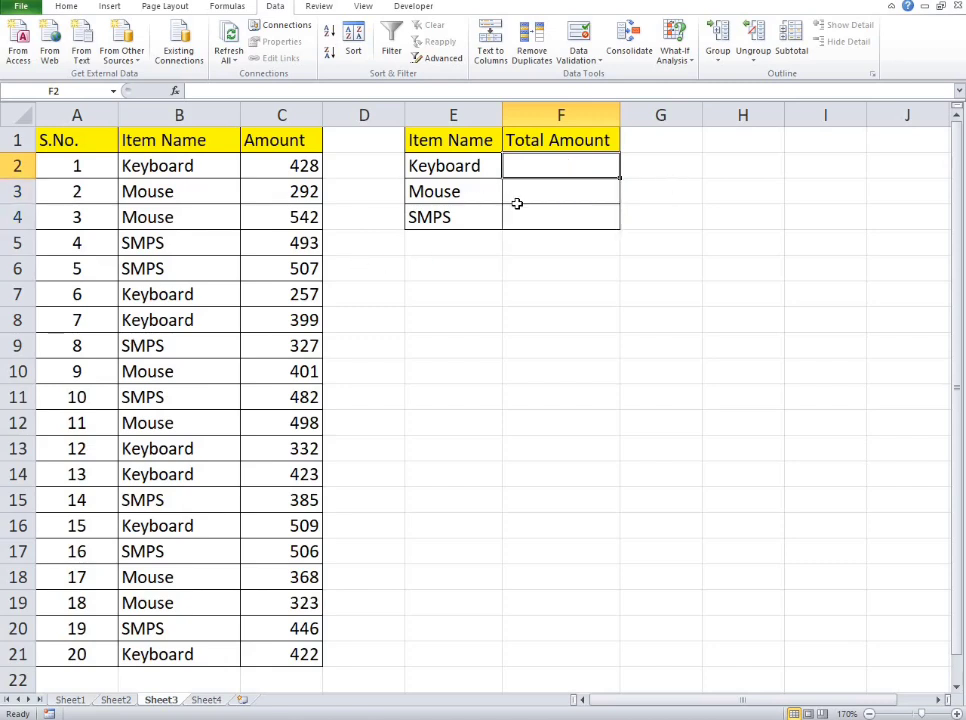
In F2, build =SUMIF(B2:B21,E2,C2:C22) using E2's item name as the criterion
type("=sum")
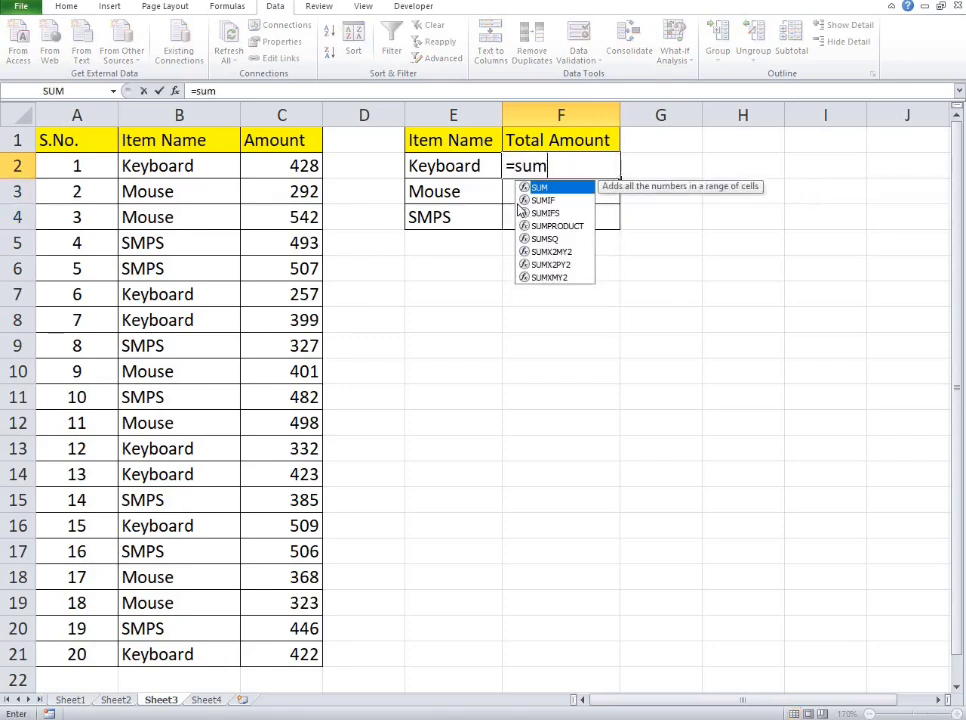
type("i")
key("Tab")
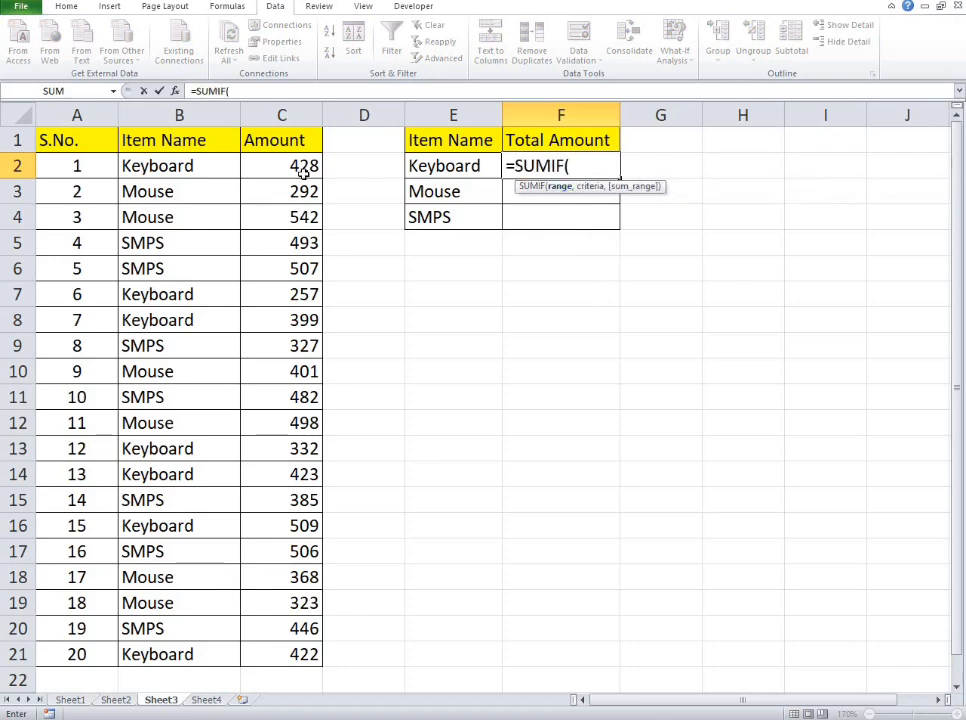
left_click(199, 169)
left_click_drag(222, 404, 192, 648)
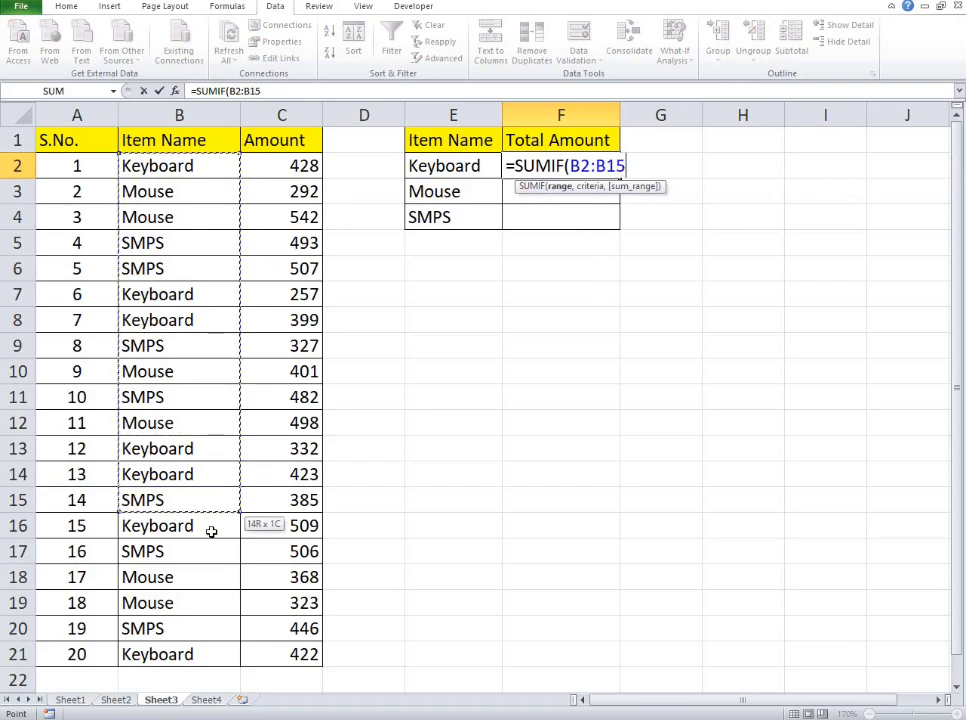
type(",")
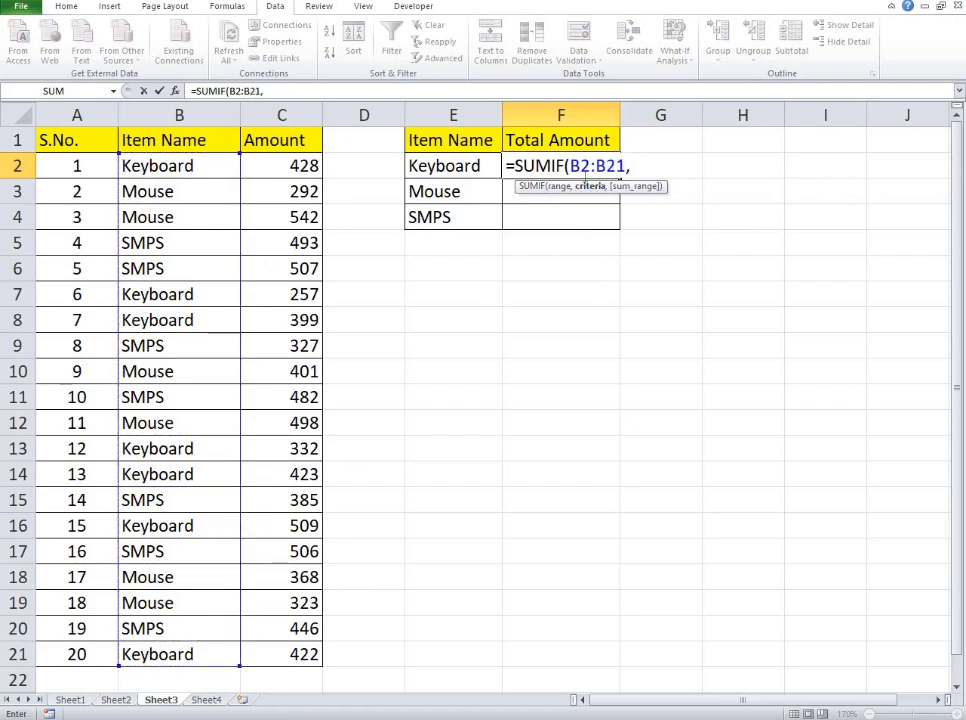
left_click(442, 168)
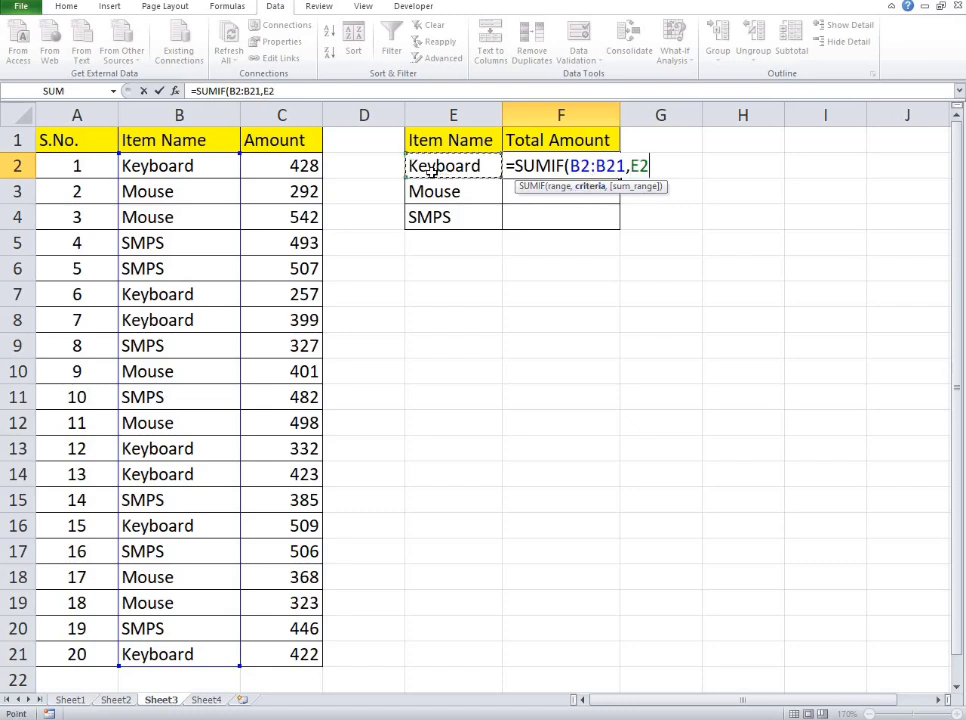
type(",")
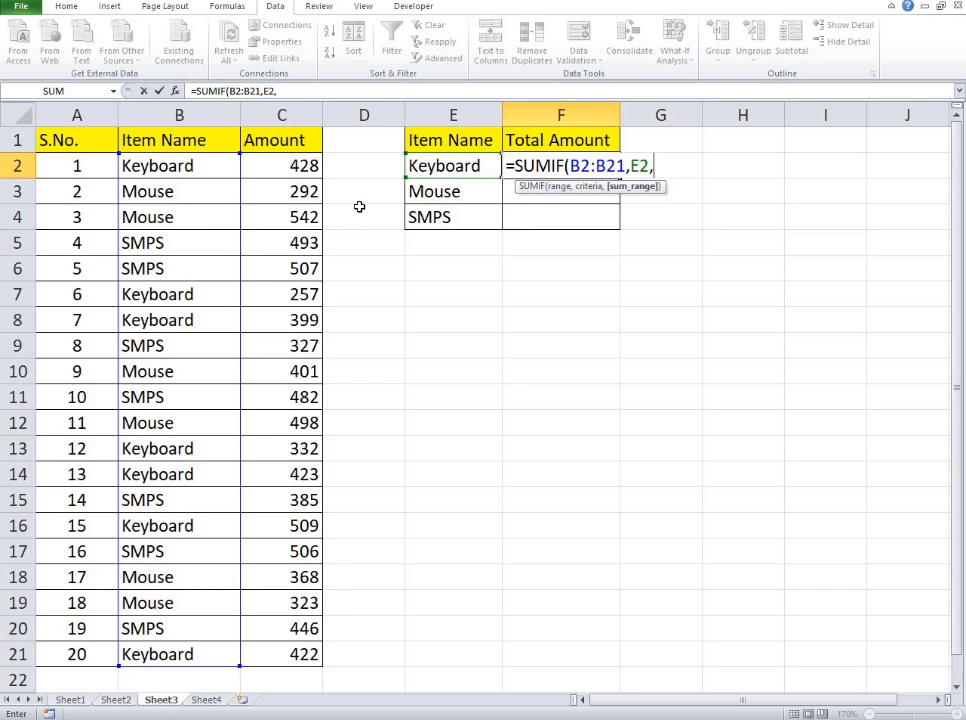
mouse_move(289, 170)
left_mouse_down()
mouse_move(259, 666)
mouse_move(270, 682)
left_mouse_up()
type(")")
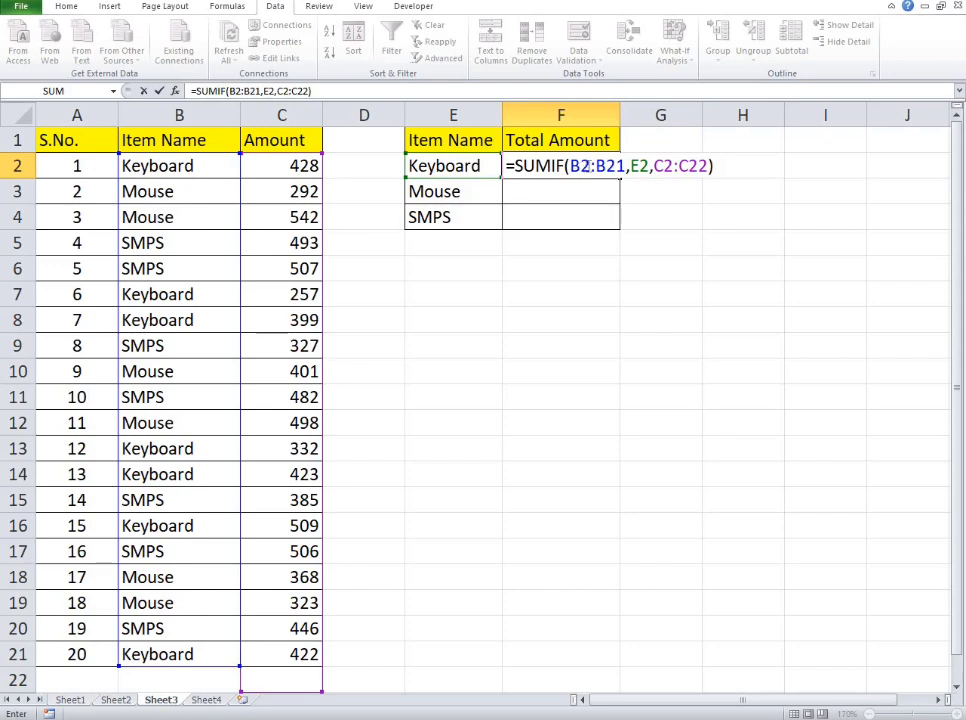
Make the B2:B21 and C2:C22 ranges absolute with F4 and enter F2's formula
left_click_drag(581, 165, 605, 165)
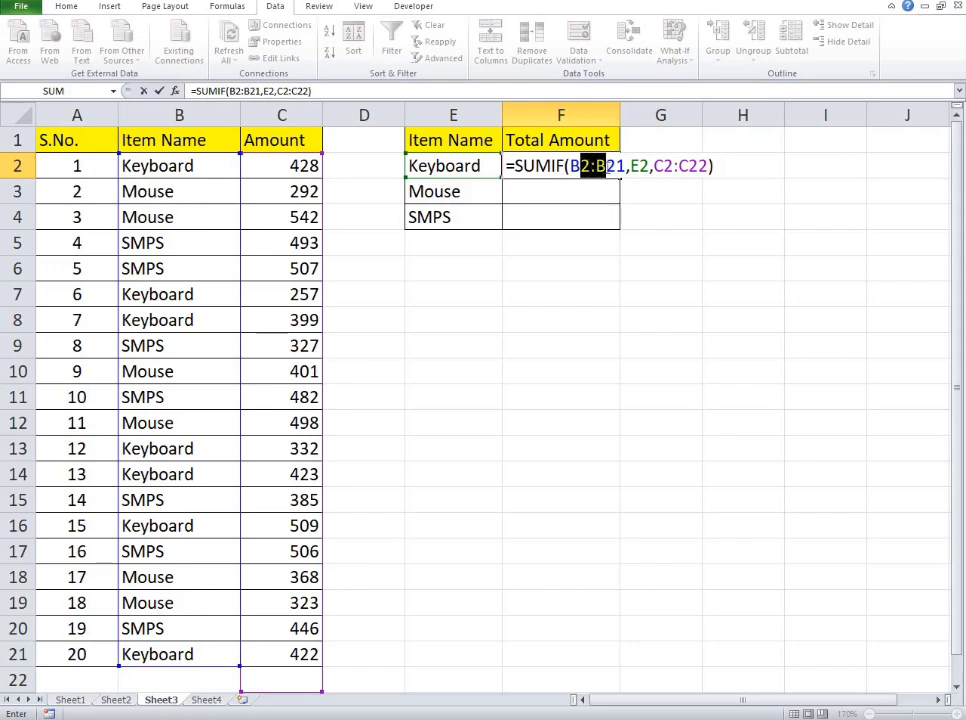
left_click_drag(581, 165, 605, 165)
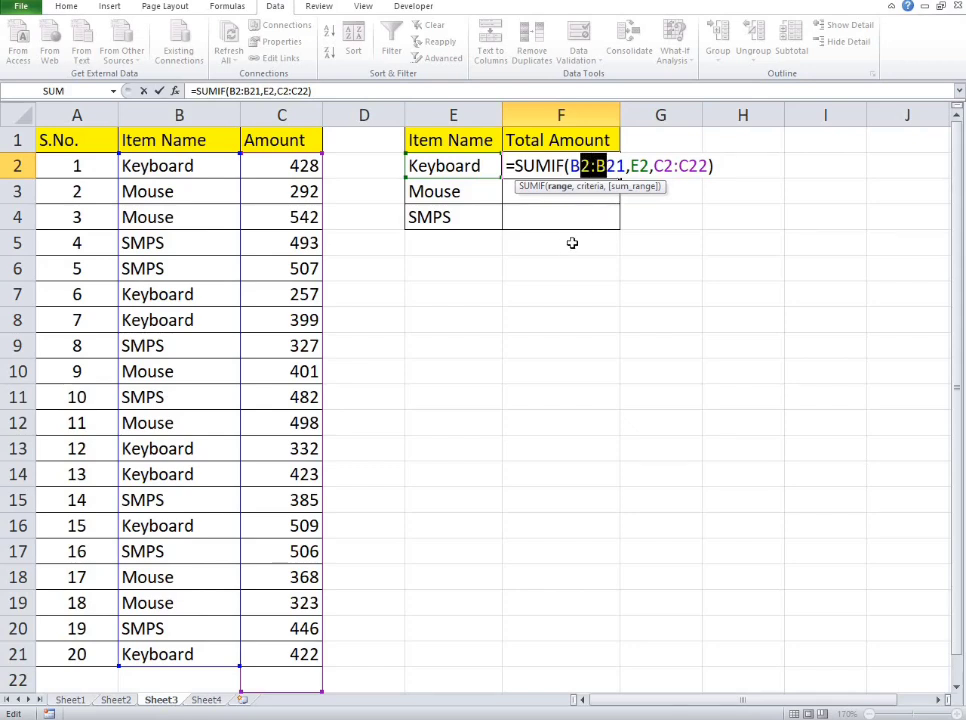
key("F4")
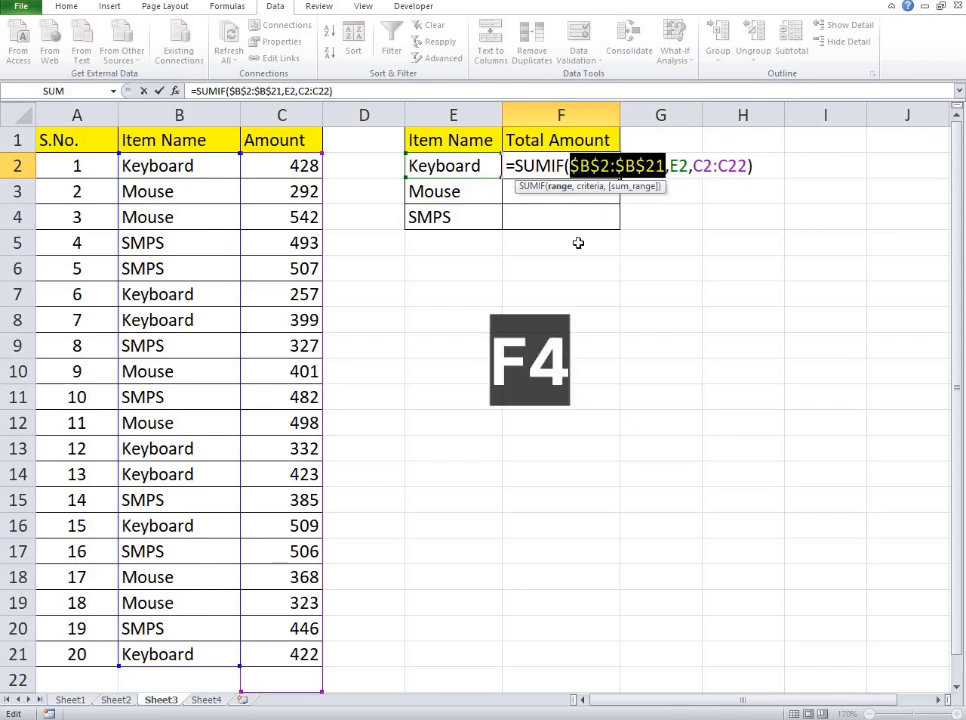
left_click(706, 168)
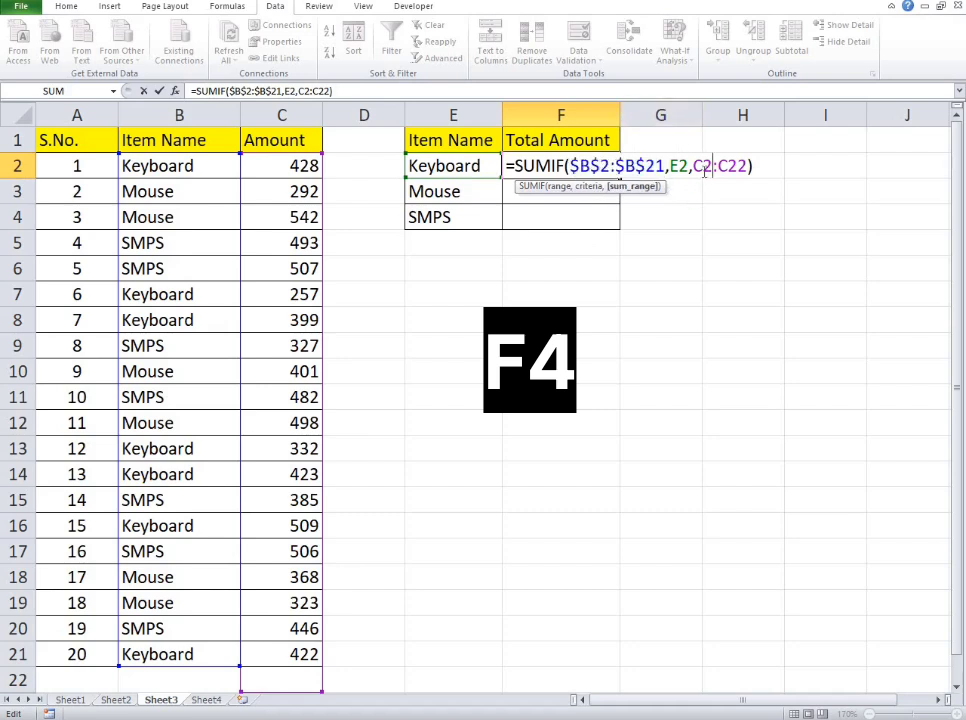
left_click_drag(706, 168, 733, 168)
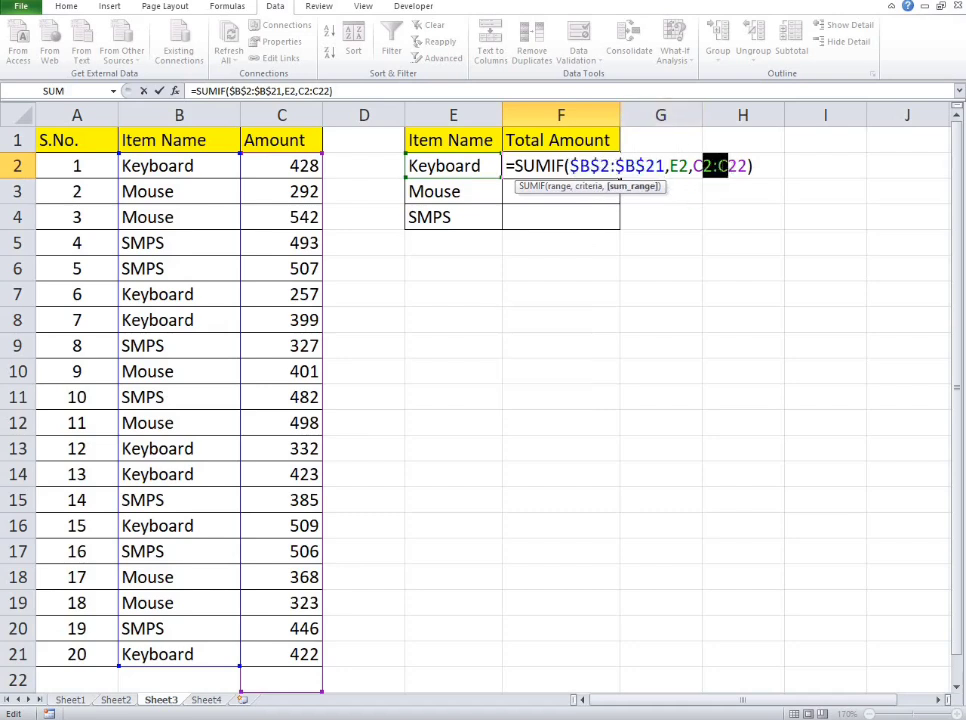
key("F4")
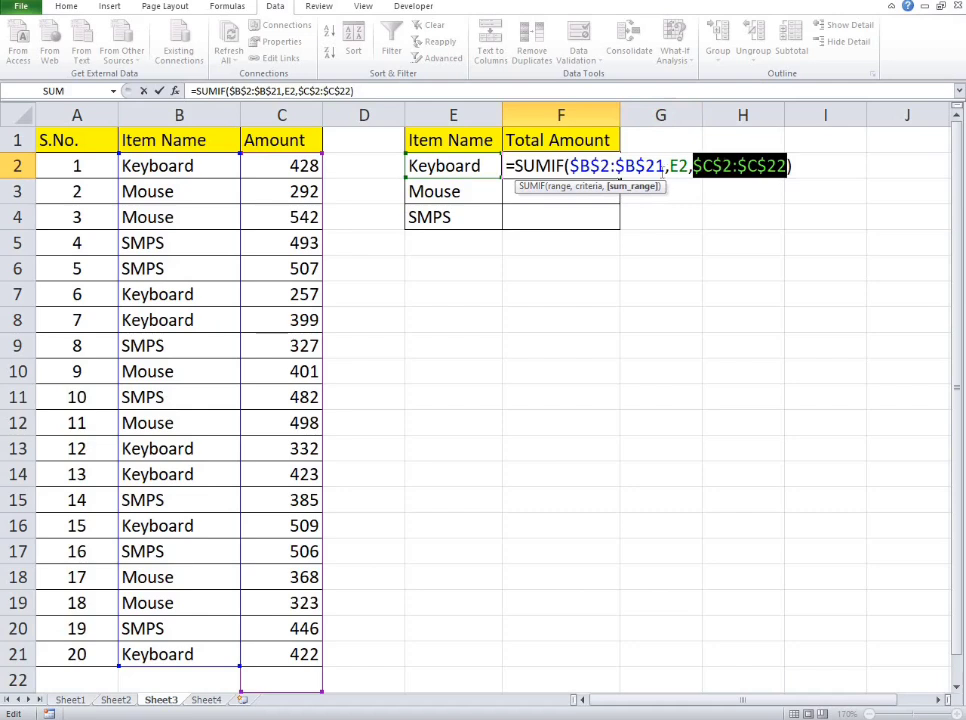
left_click(591, 166)
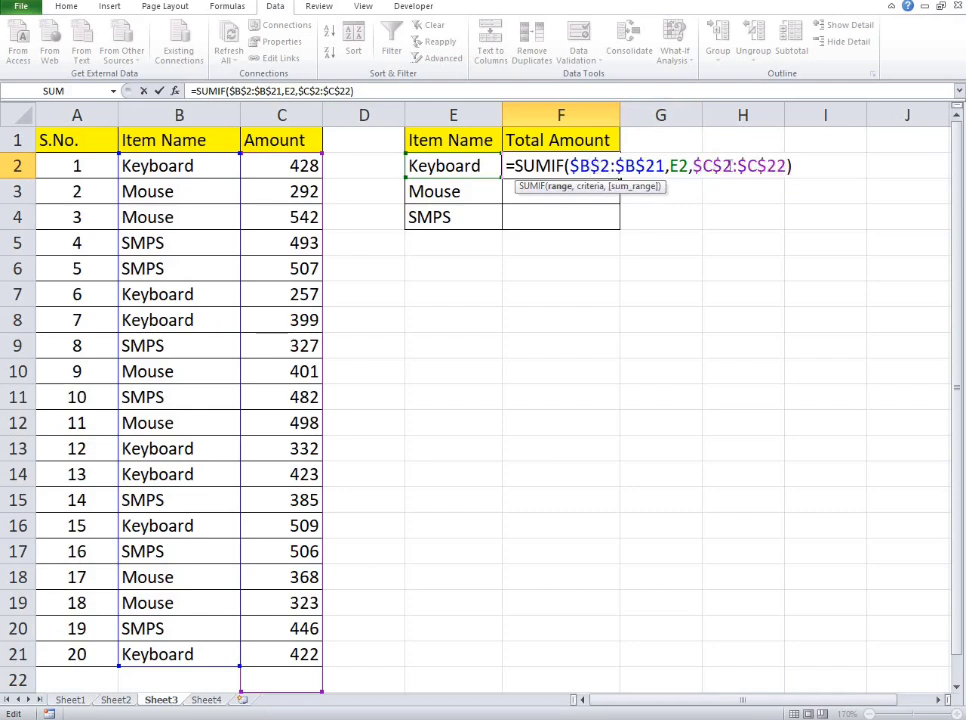
left_click(734, 166)
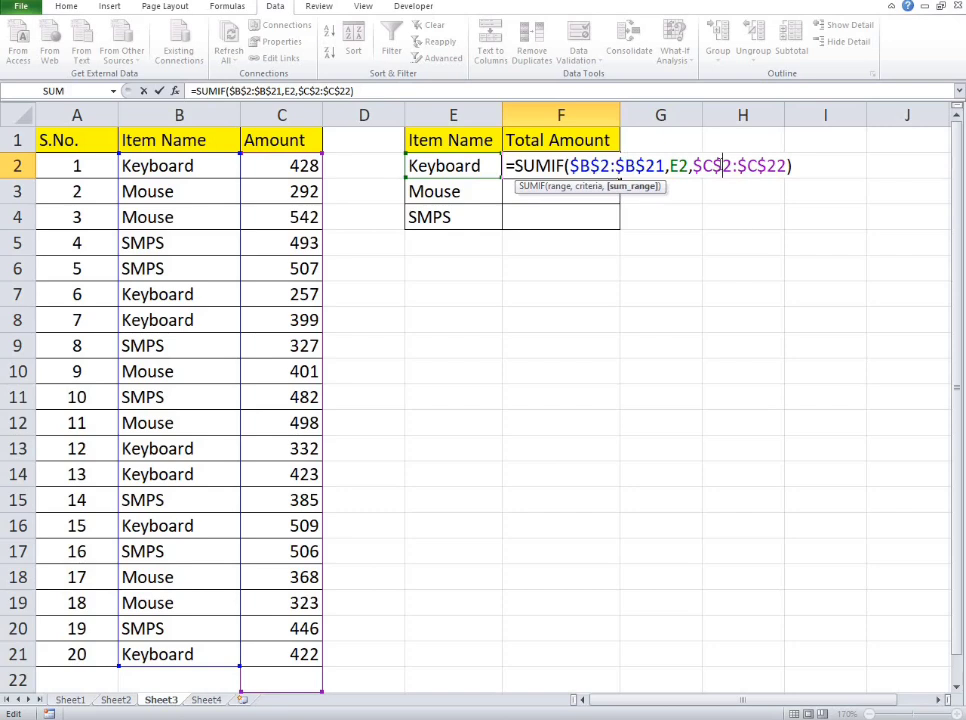
key("Return")
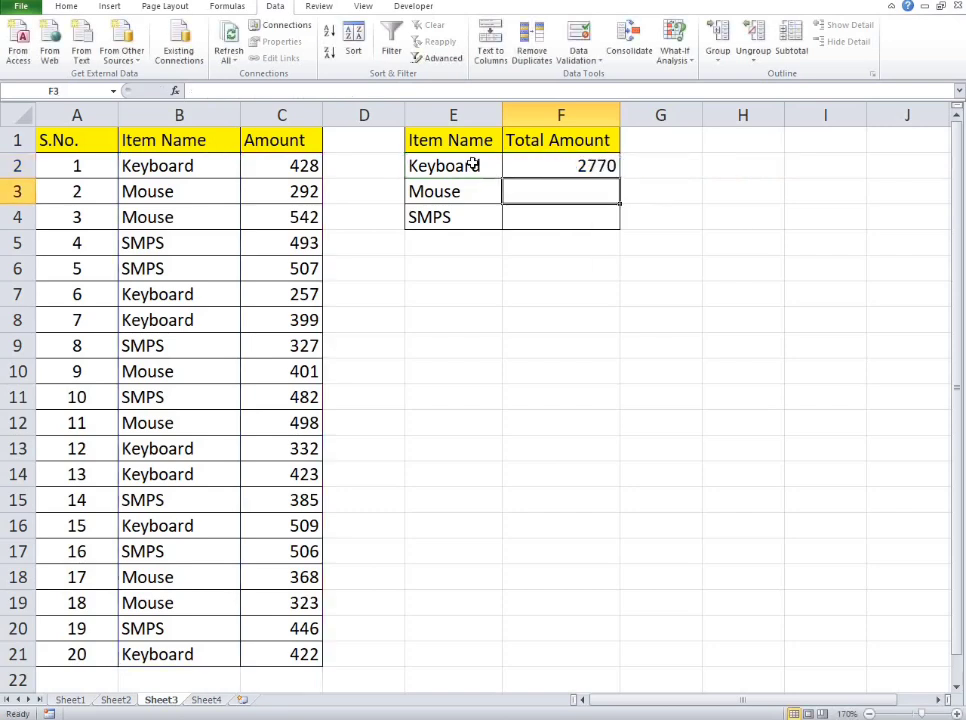
Fill F2's formula down to F4 and check the Mouse and SMPS totals
left_click(568, 168)
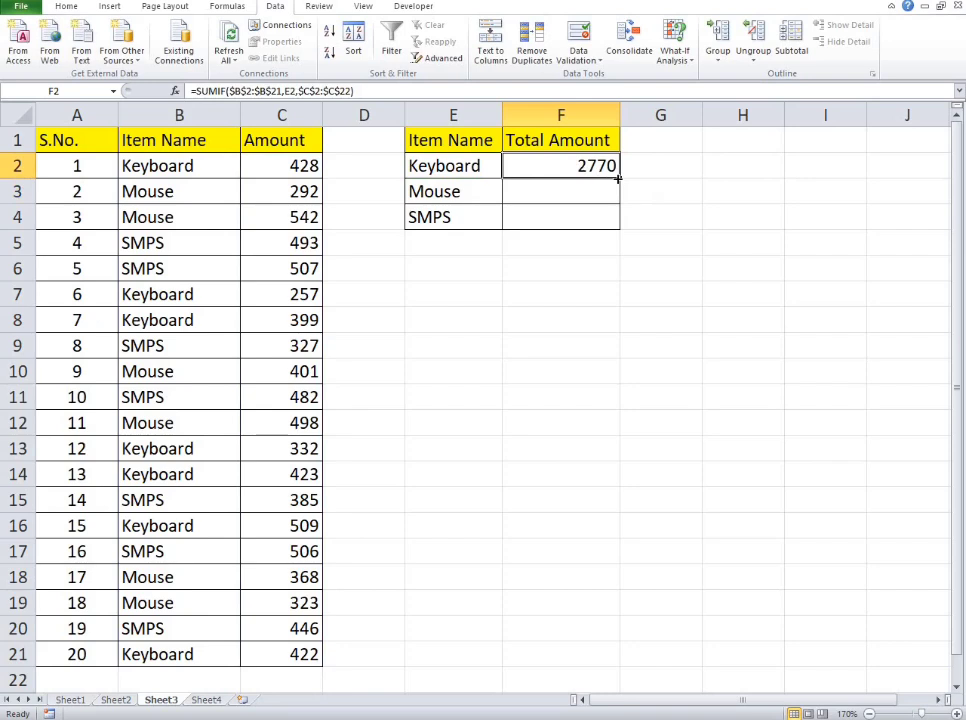
left_click_drag(619, 177, 621, 232)
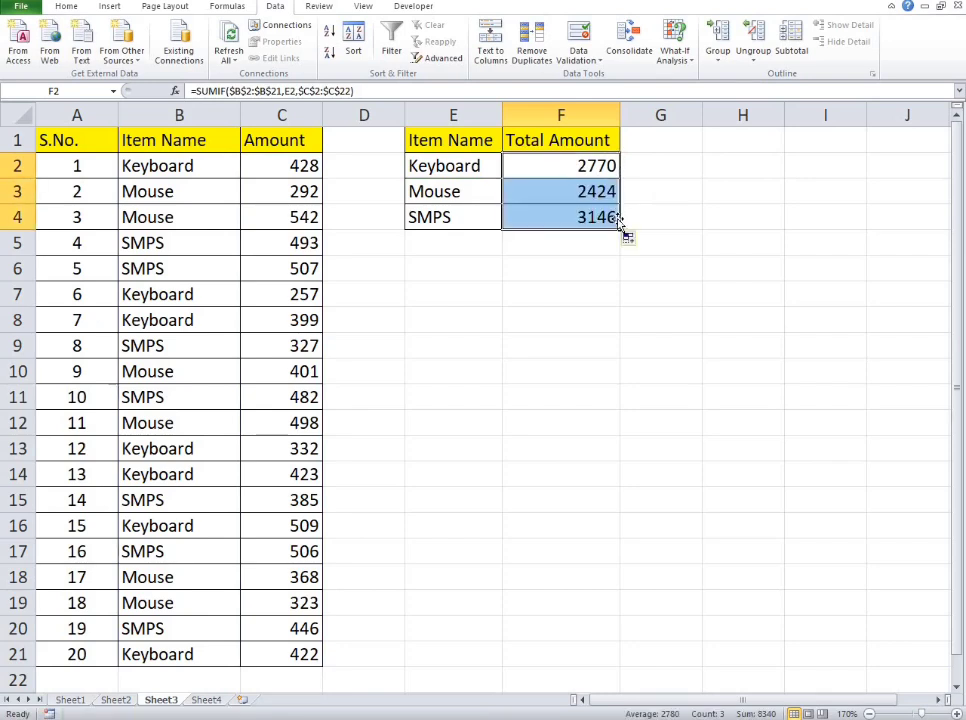
left_click(562, 173)
left_click(558, 198)
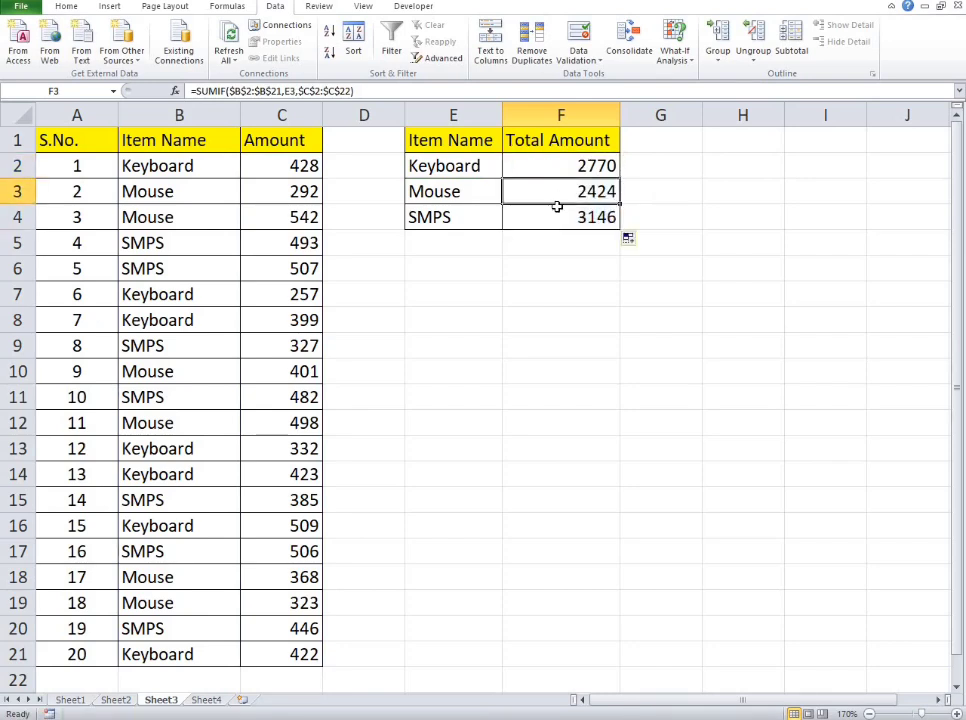
left_click(555, 211)
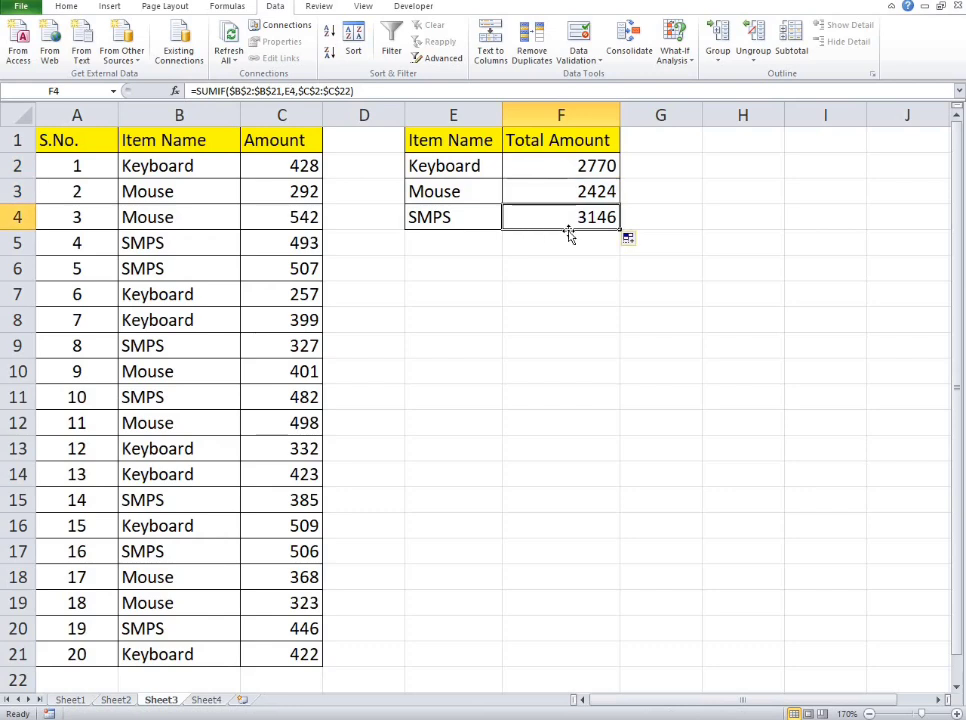
left_click(542, 261)
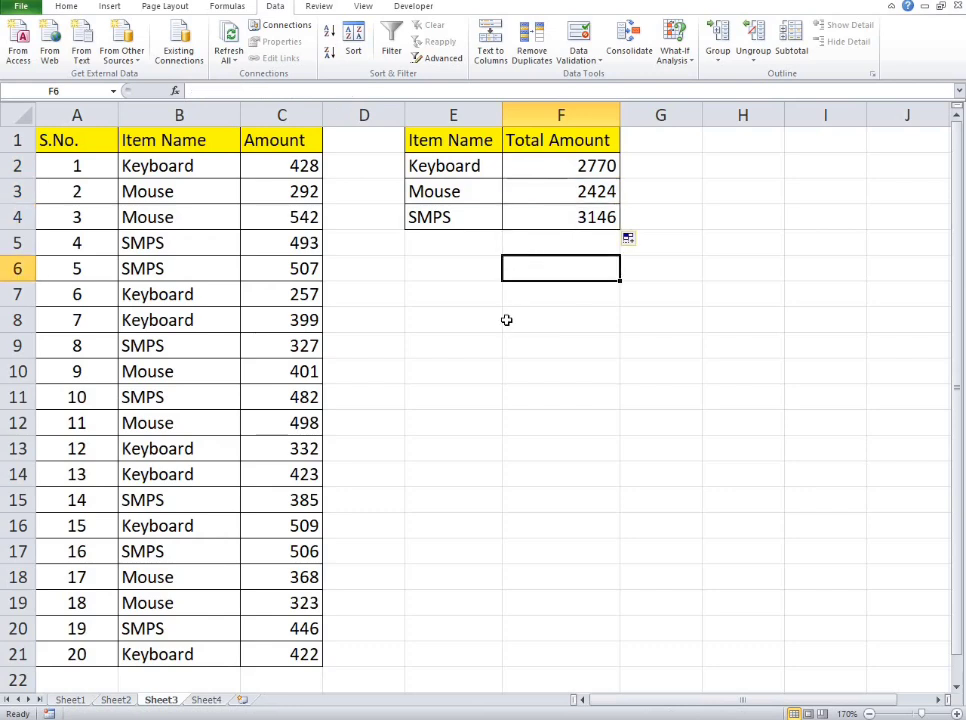
Switch to Sheet4, review the Cash/Online Payment Mode entries and the G2 total cell, and select F2
left_click(205, 700)
left_click(452, 545)
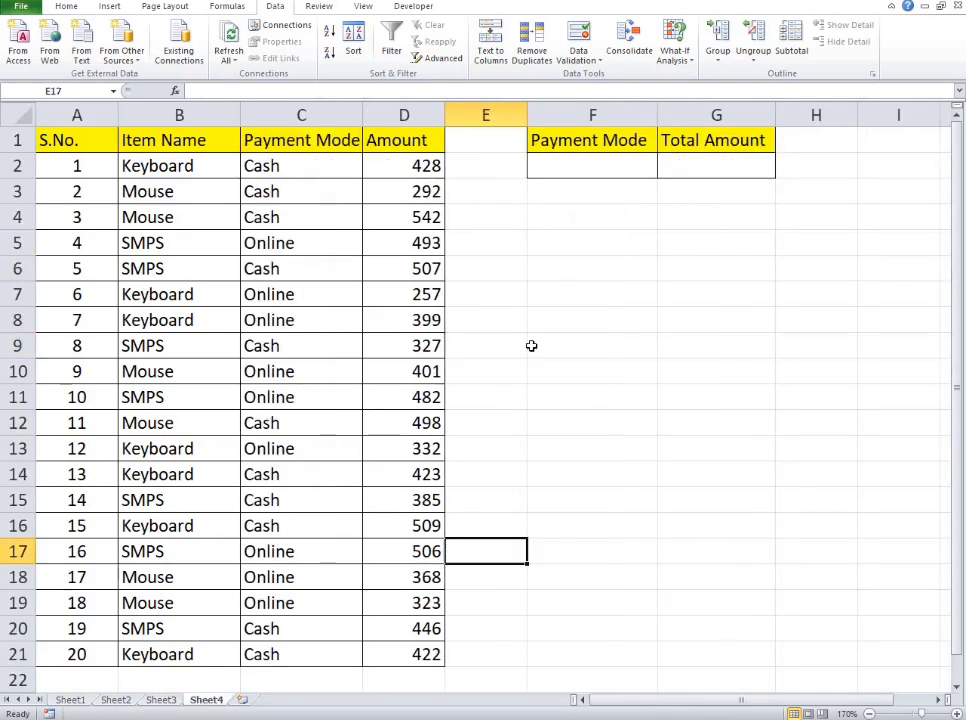
left_click(533, 298)
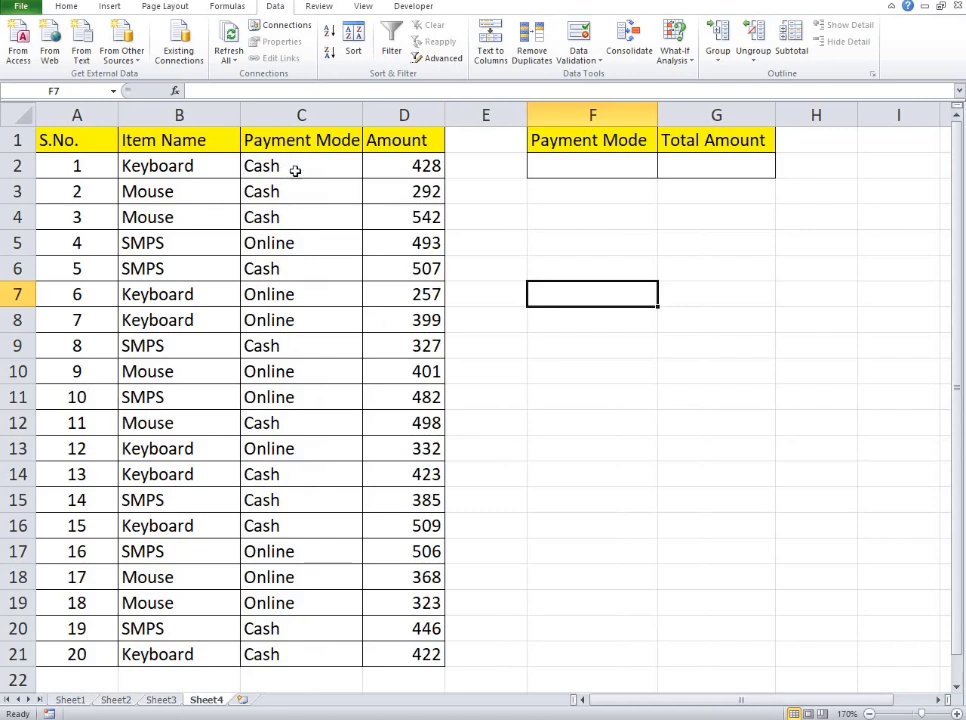
left_click(290, 167)
left_click(292, 192)
left_click(286, 243)
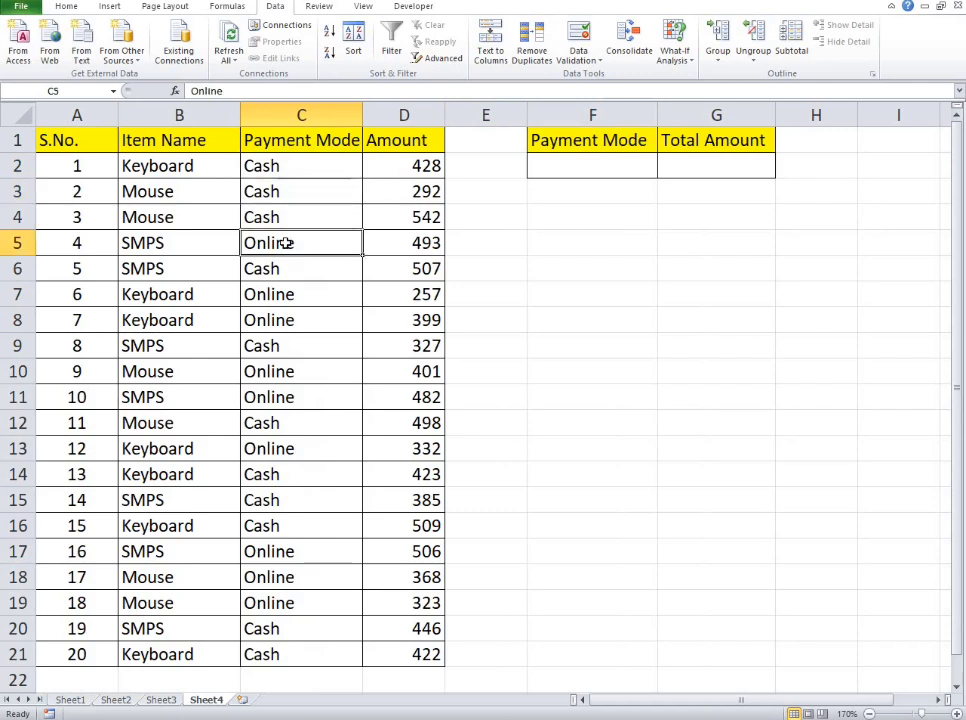
left_click(296, 294)
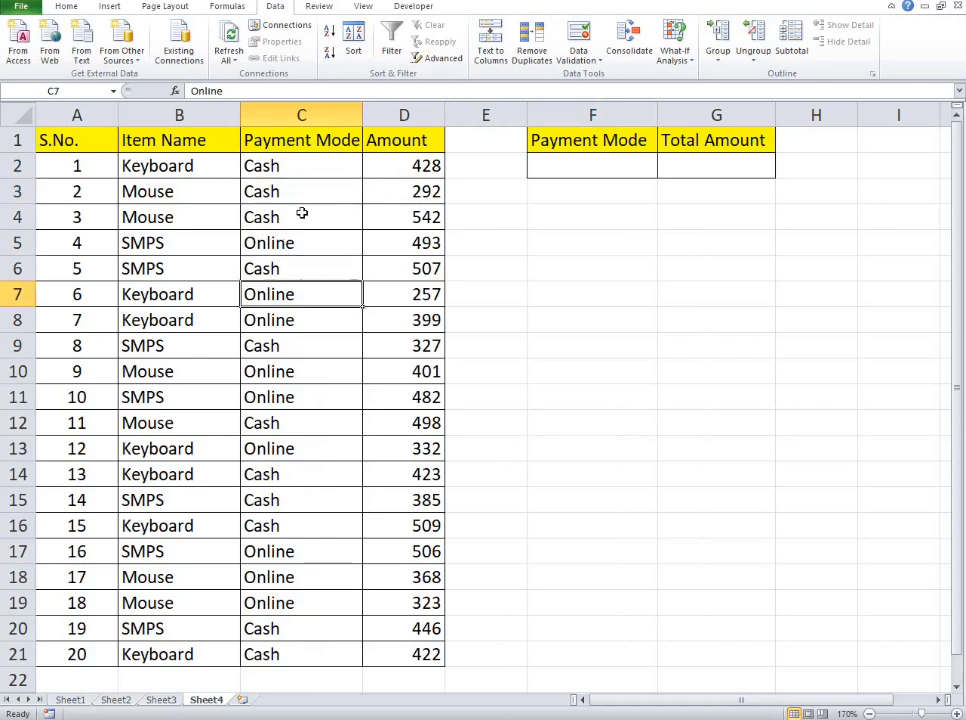
left_click(560, 170)
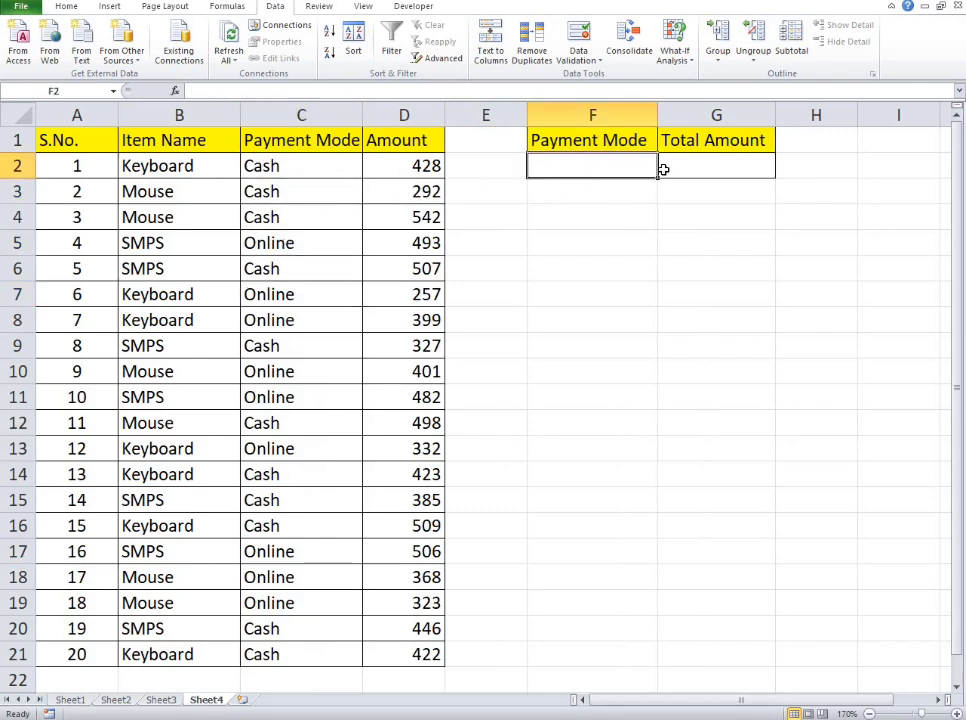
left_click(697, 162)
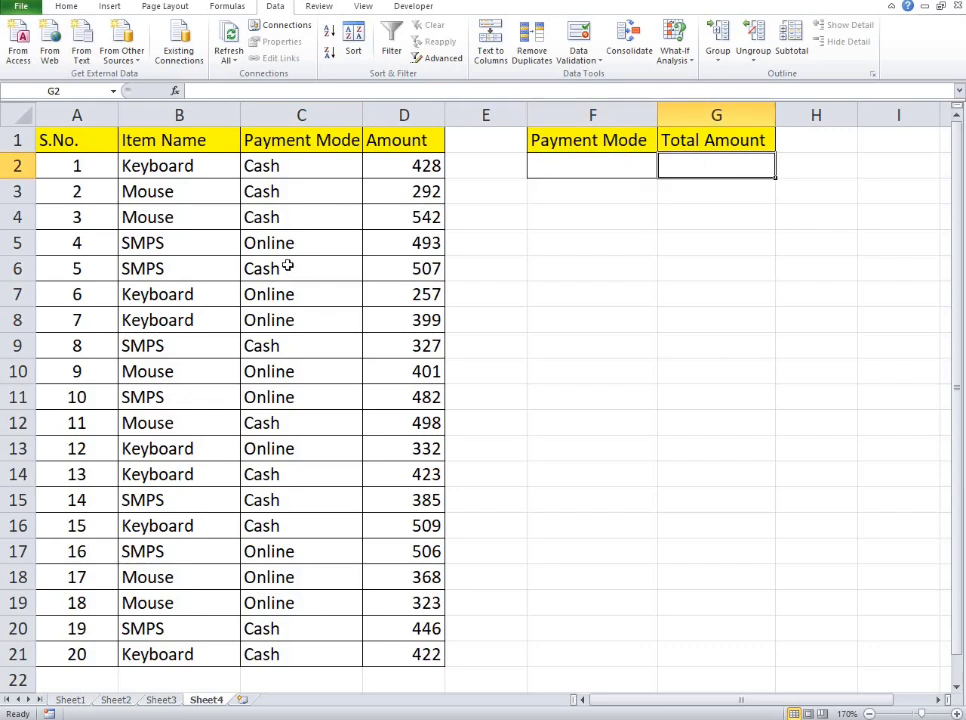
left_click(597, 156)
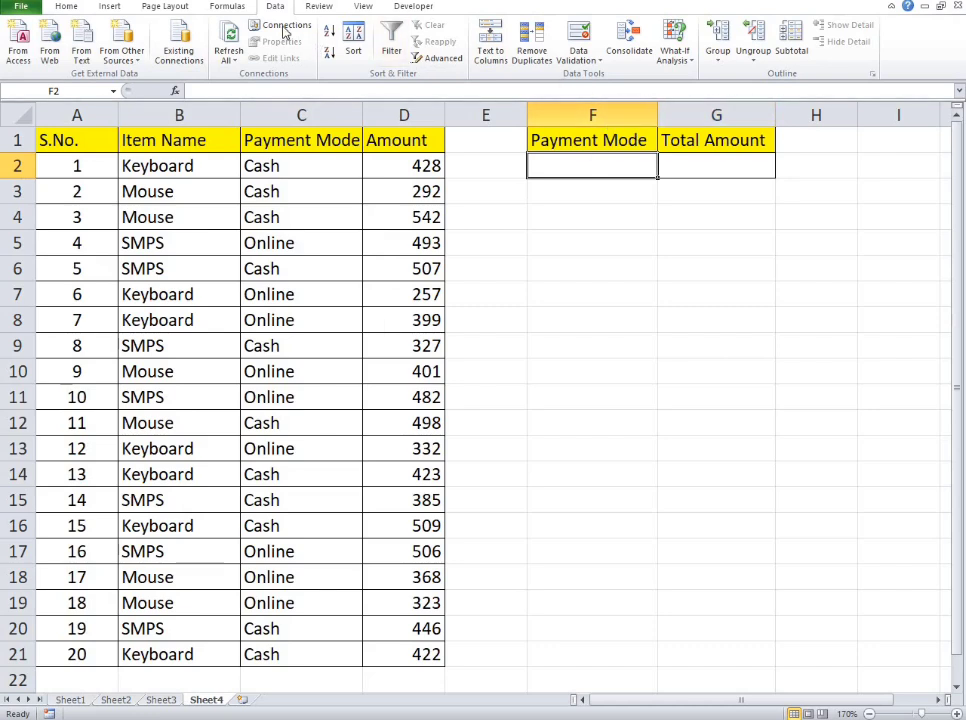
Add a Data Validation list with source Cash, Online to cell F2
left_click(588, 60)
left_click(603, 78)
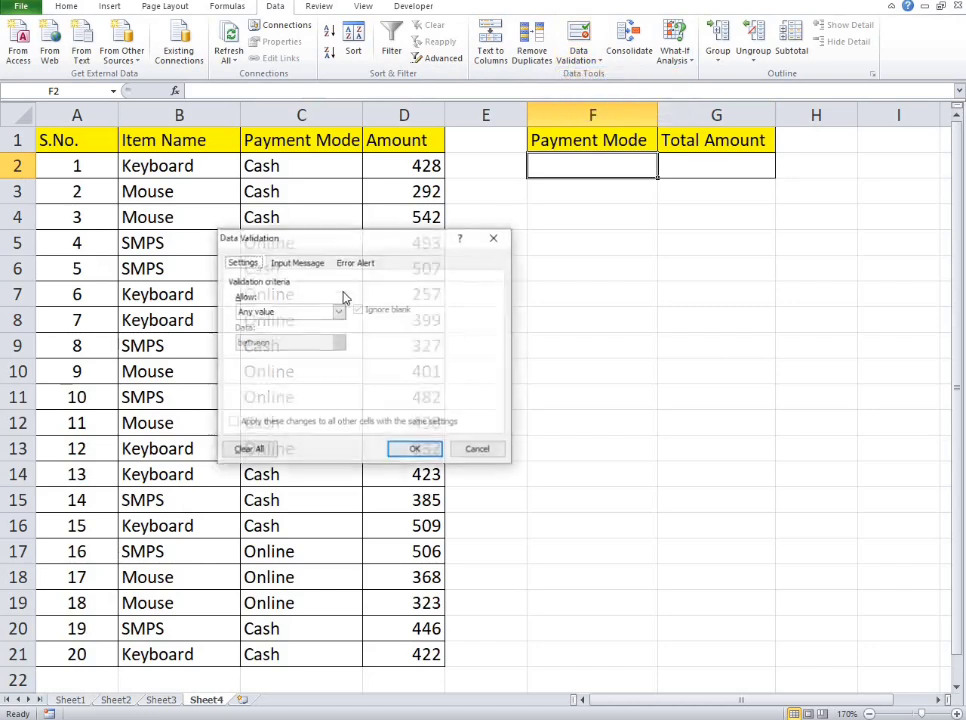
left_click(279, 314)
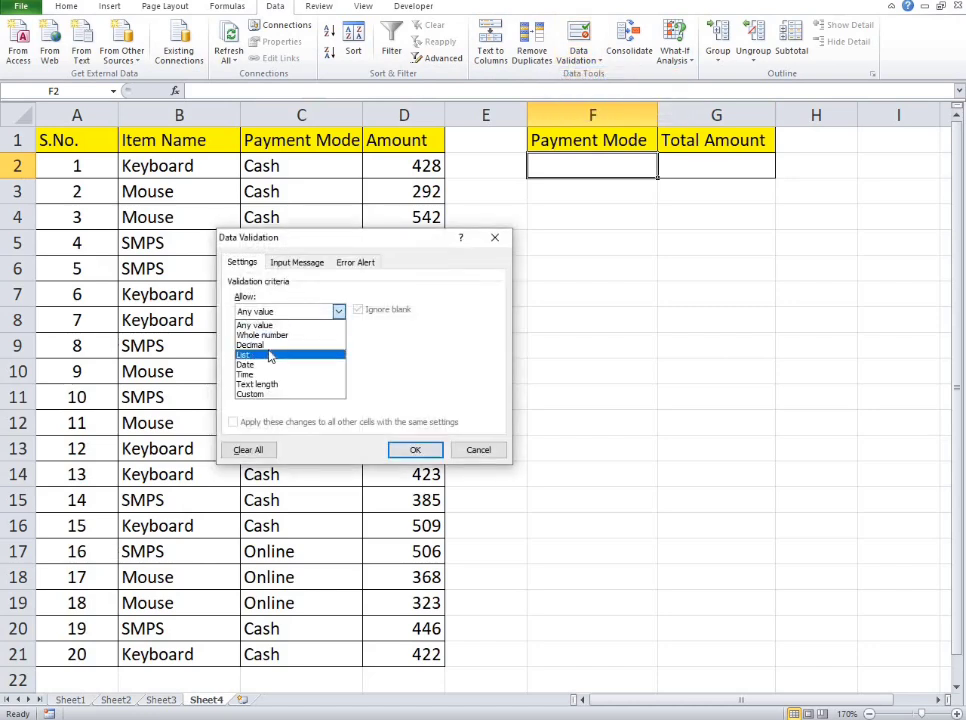
left_click(269, 356)
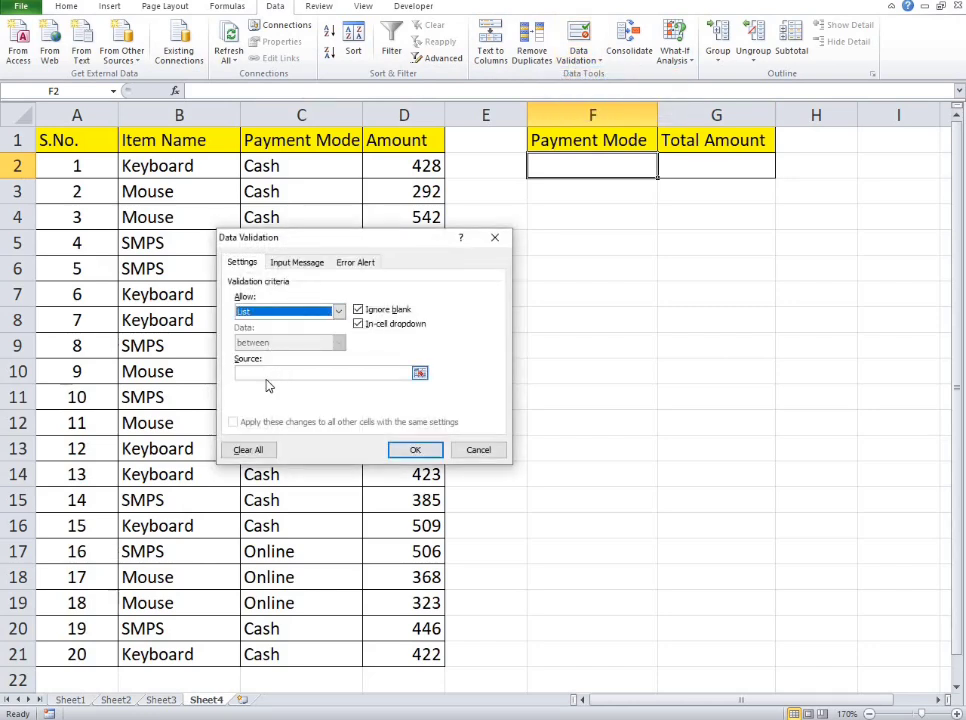
left_click(263, 374)
type("Cash, Online")
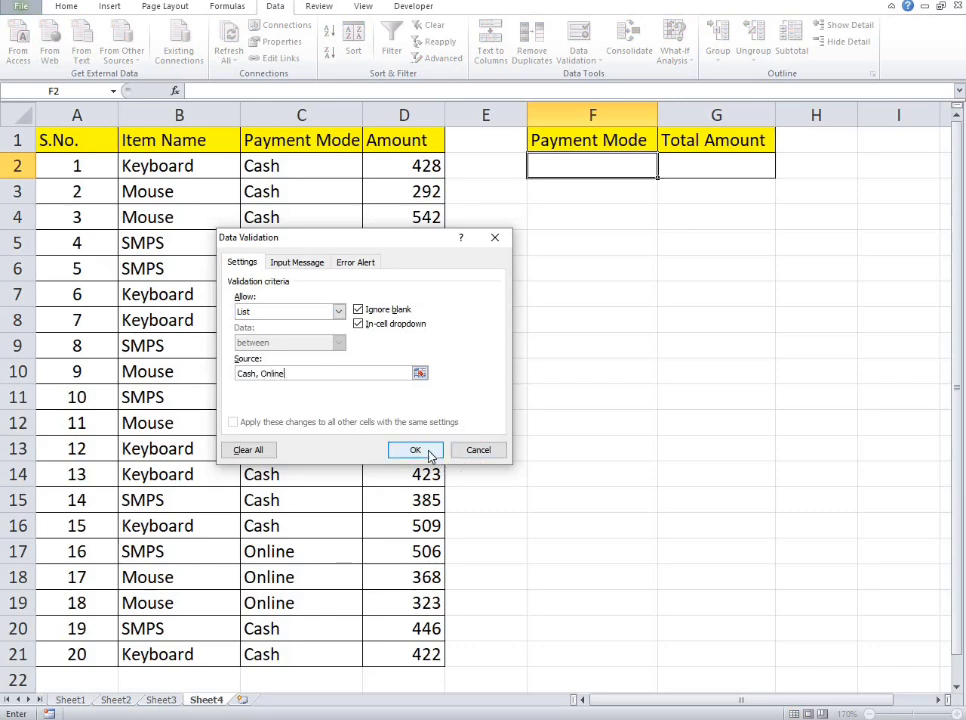
left_click(428, 451)
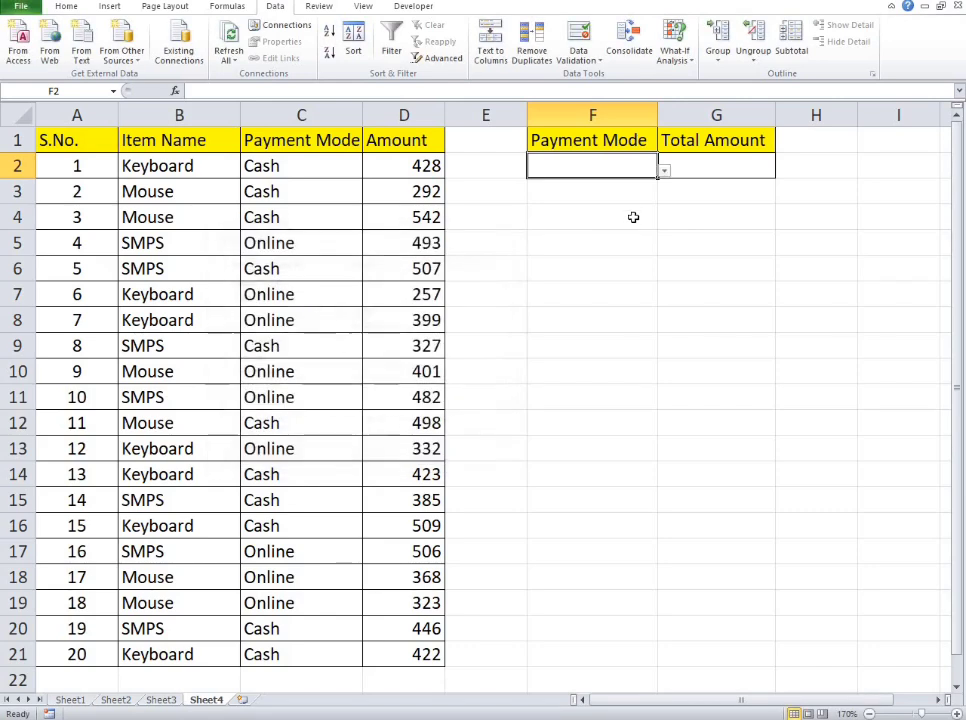
Choose Cash from F2's payment mode dropdown
left_click(664, 170)
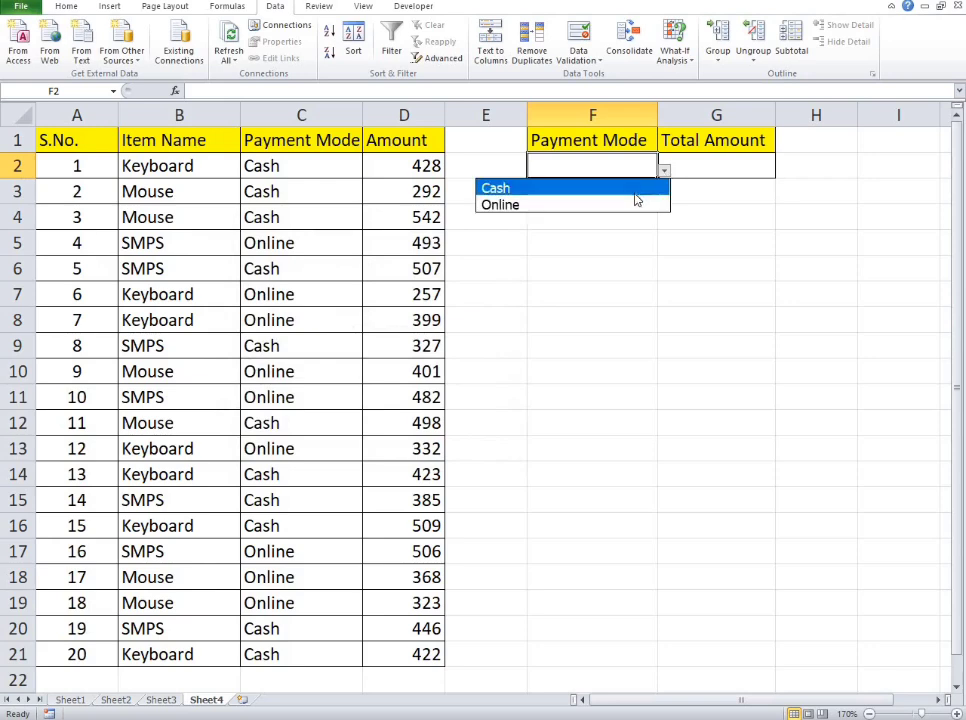
left_click(636, 190)
key("Tab")
In G2, enter =SUMIF(C2:C21,F2,D2:D21) for a Cash total of 4779
type("=sum")
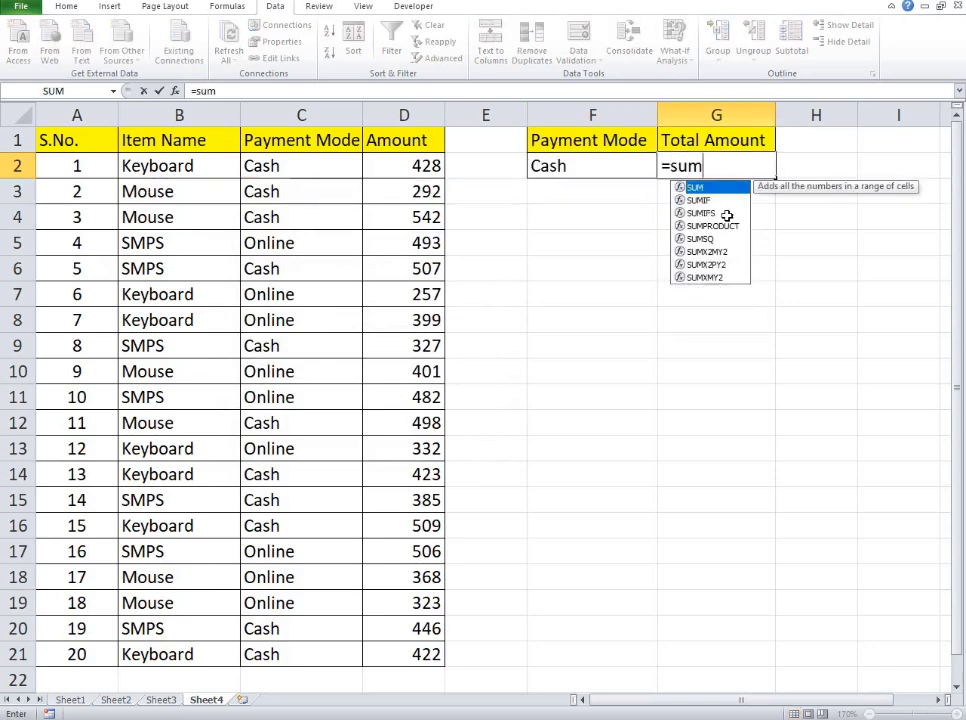
type("if")
key("Tab")
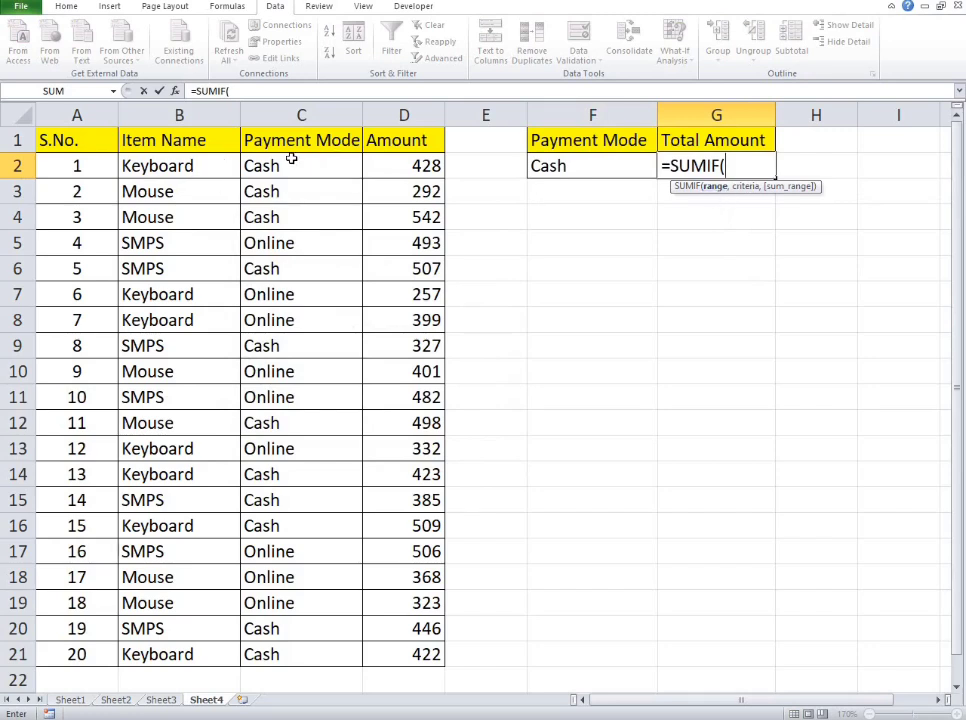
left_click_drag(278, 166, 286, 648)
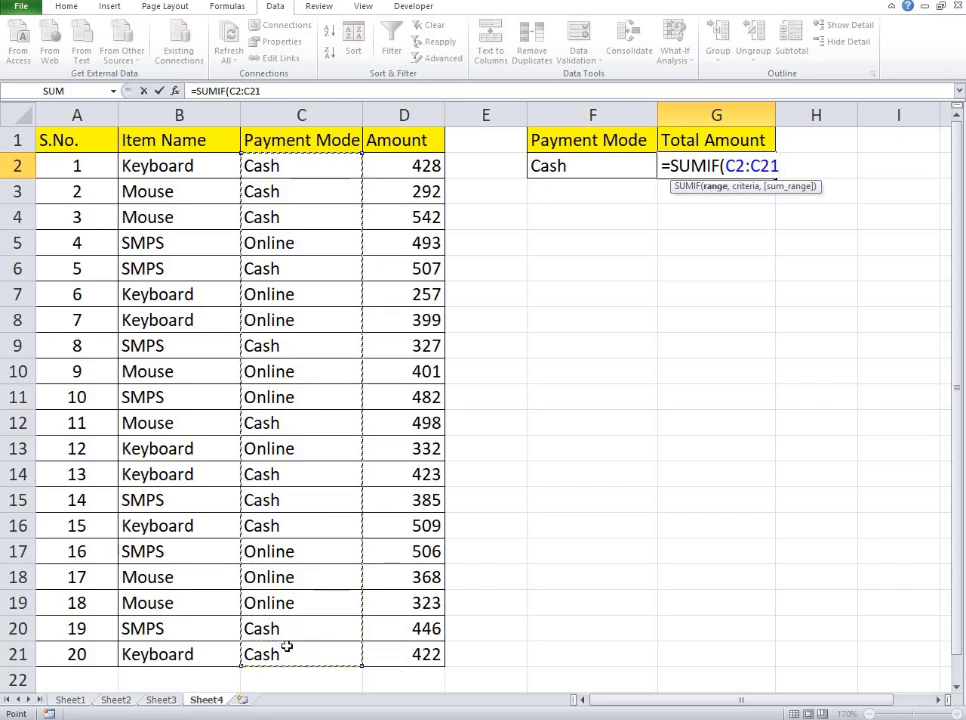
type(",")
left_click(600, 167)
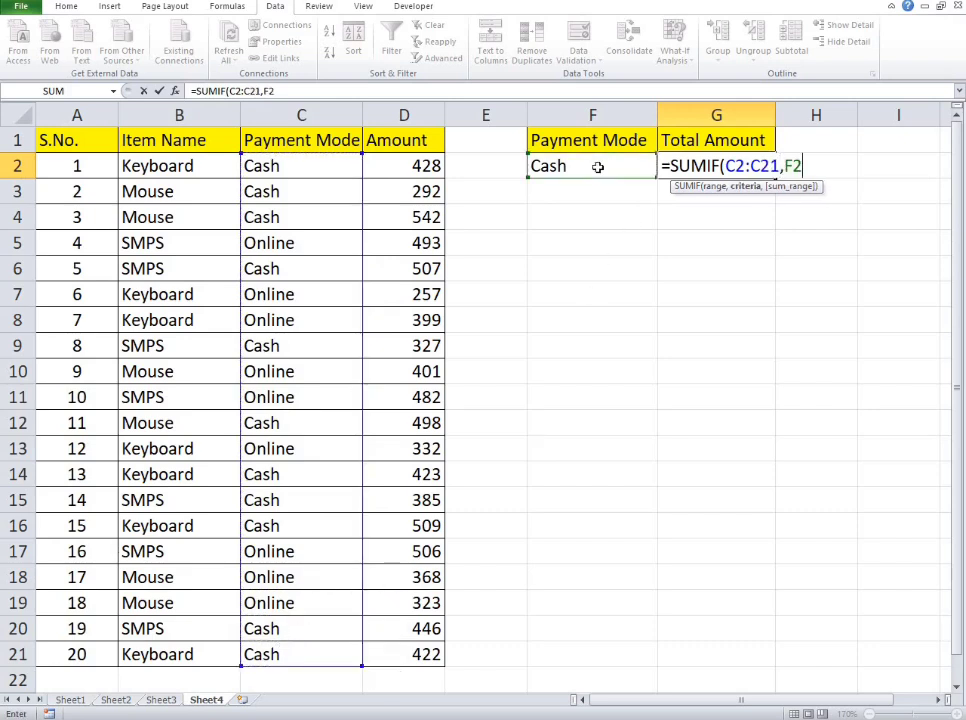
type(",")
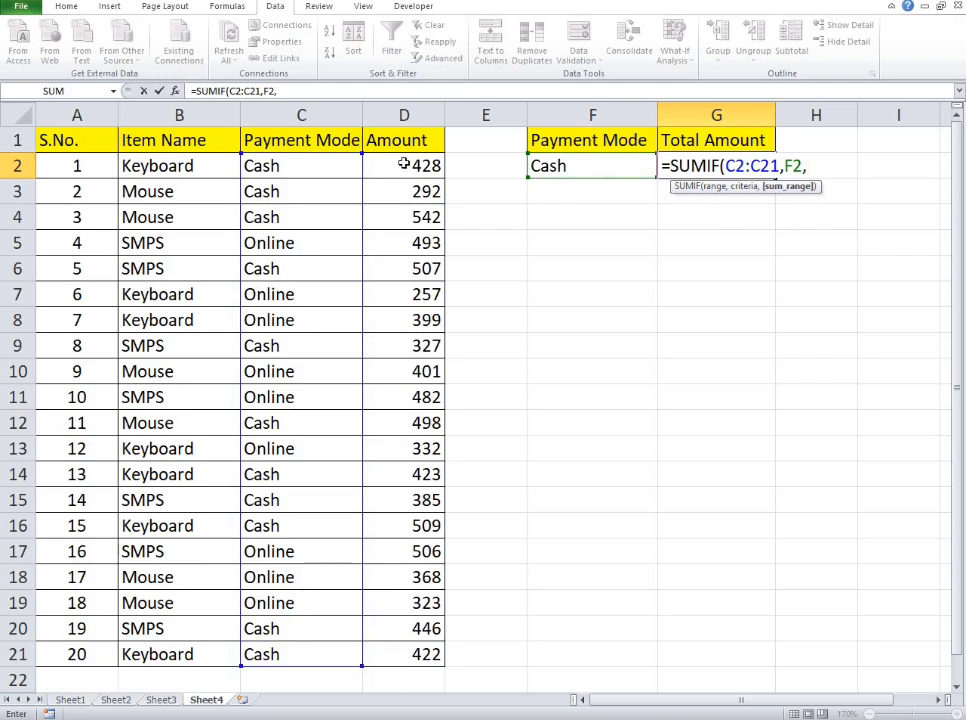
left_click_drag(403, 164, 388, 651)
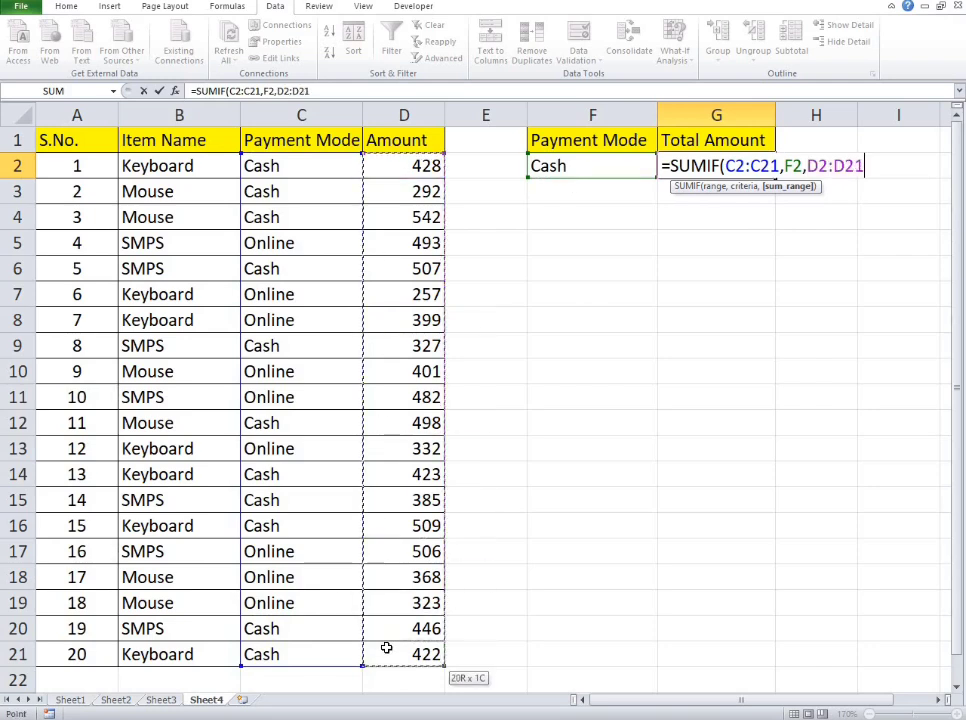
type(")")
key("Return")
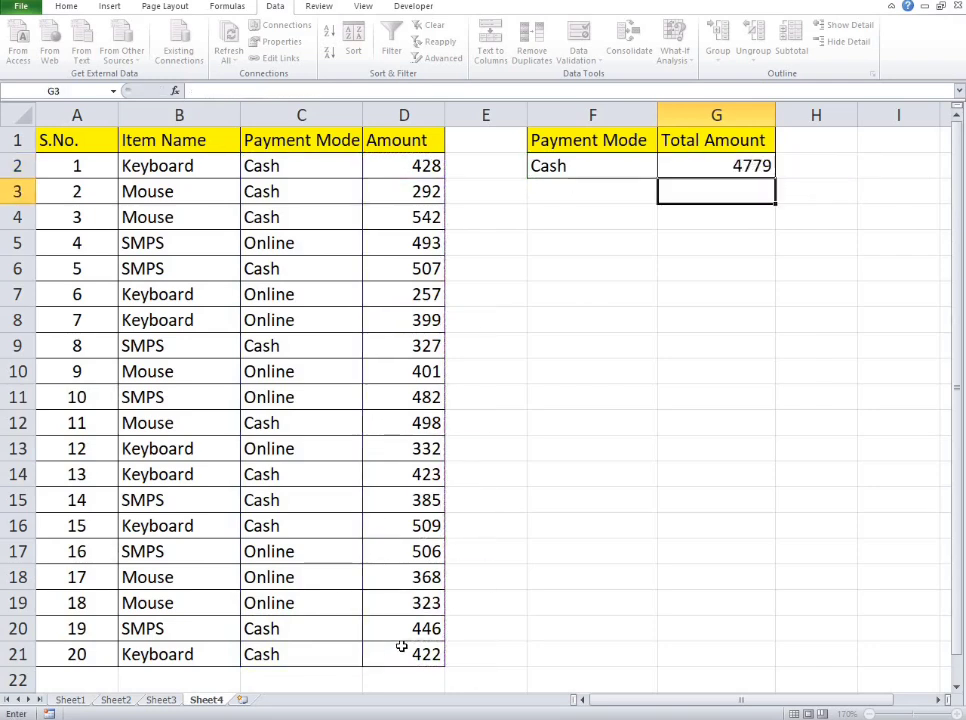
Switch F2's payment mode to Online so G2 recalculates to 3561
left_click(716, 170)
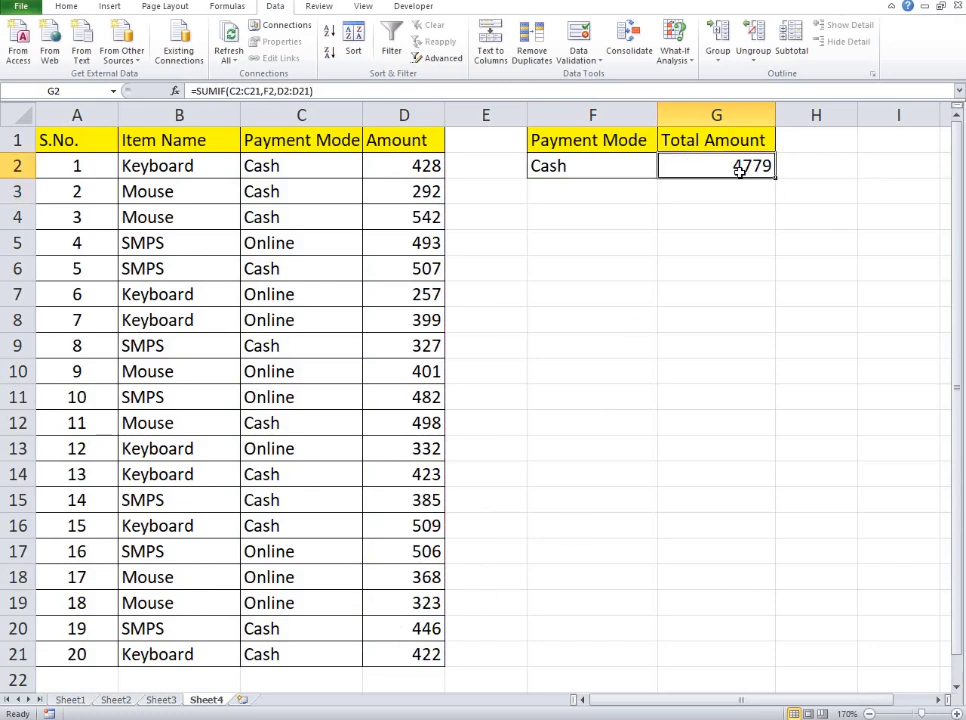
left_click(635, 167)
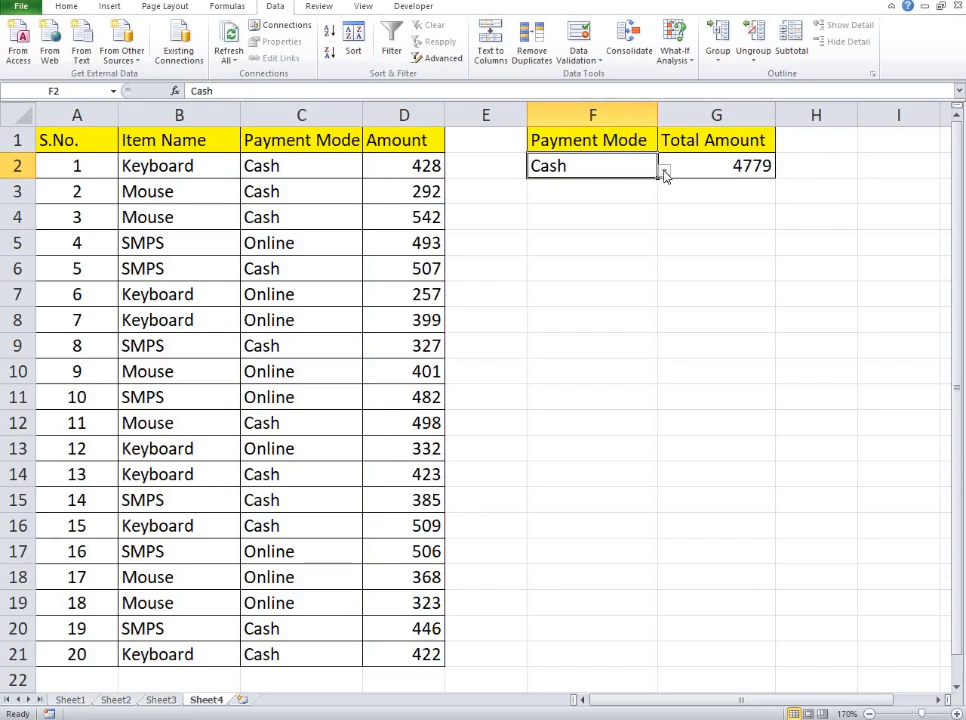
left_click(663, 171)
left_click(624, 206)
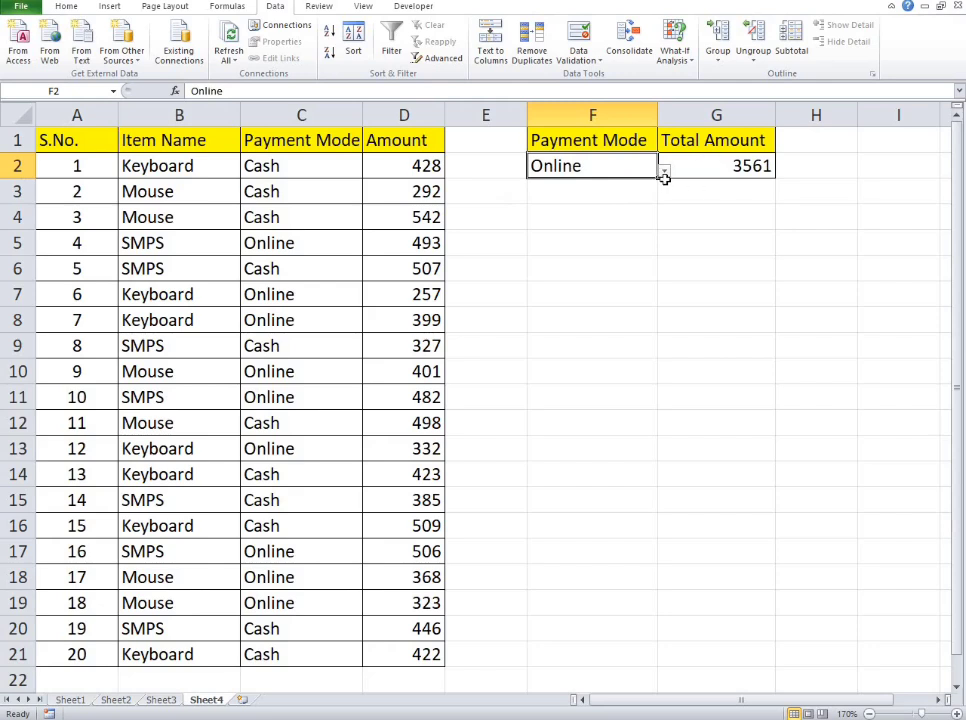
left_click(667, 183)
left_click(648, 172)
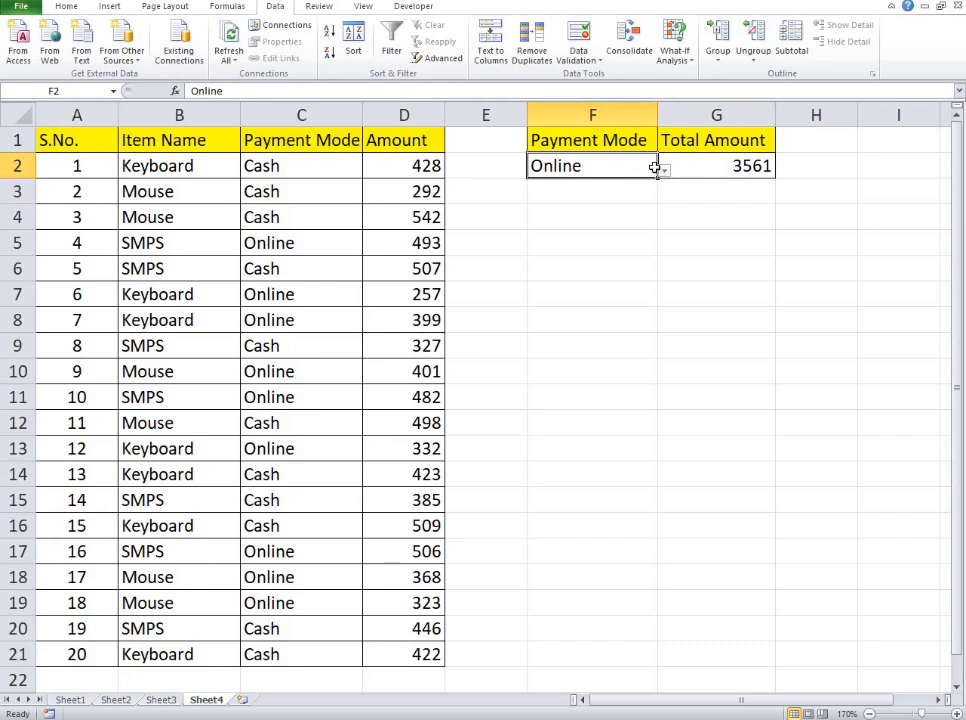